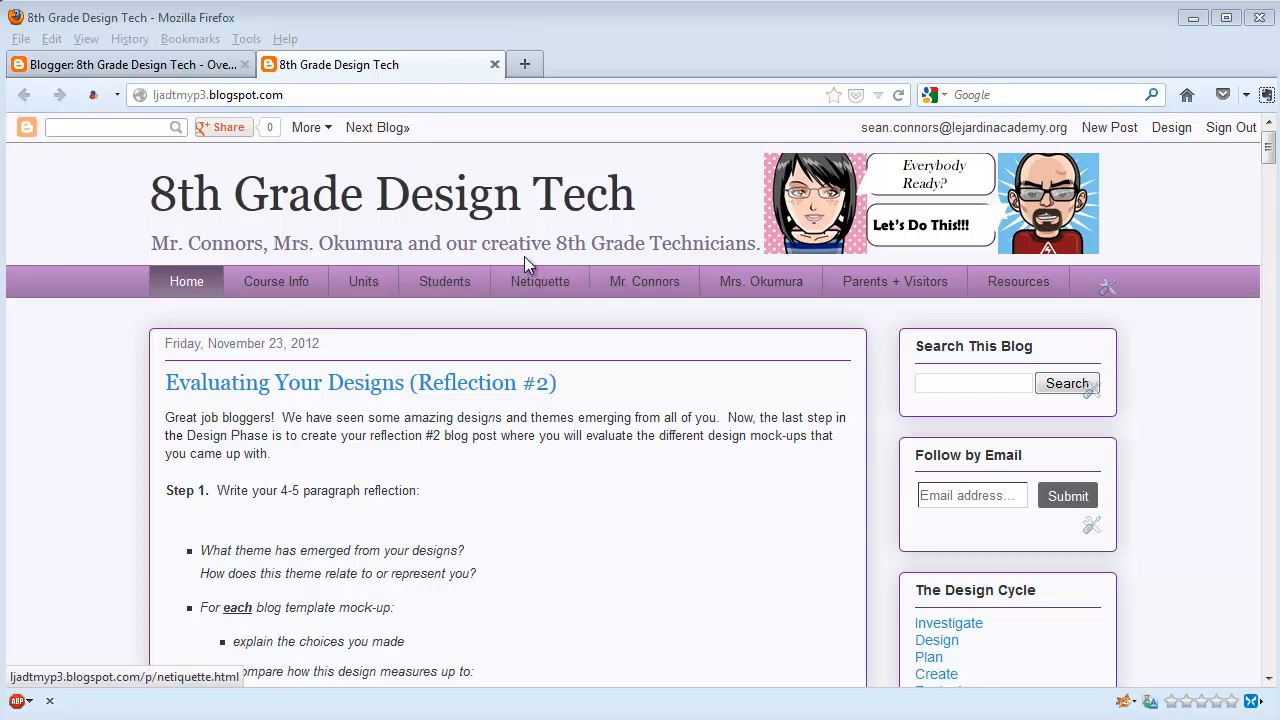
Step: Create a new blank page for the 8th Grade Design Tech blog from its Blogger page list
click(165, 65)
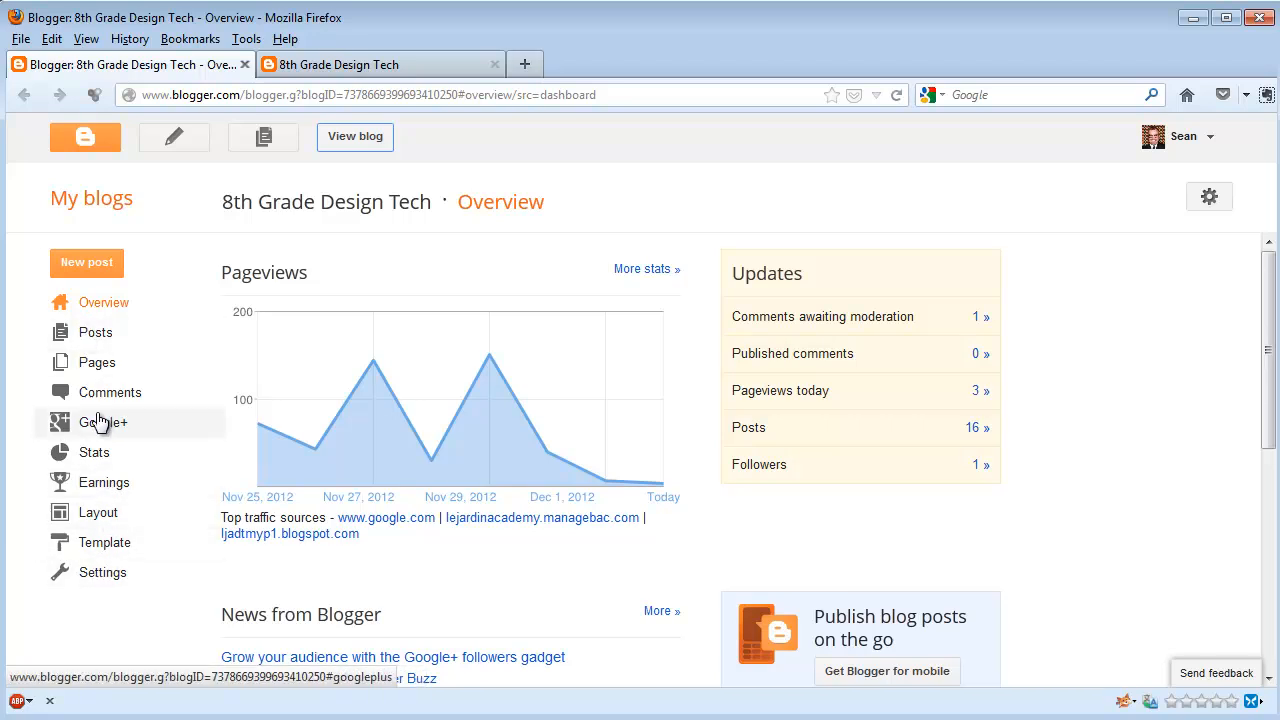
click(96, 366)
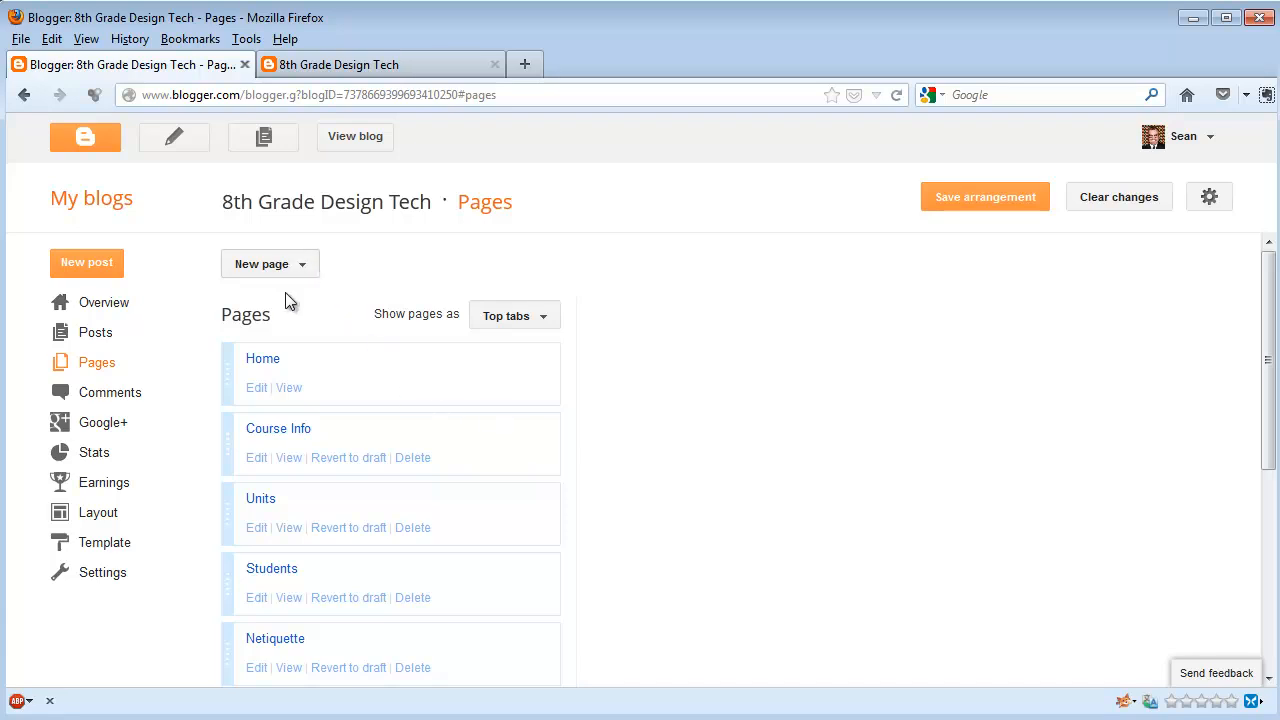
click(303, 269)
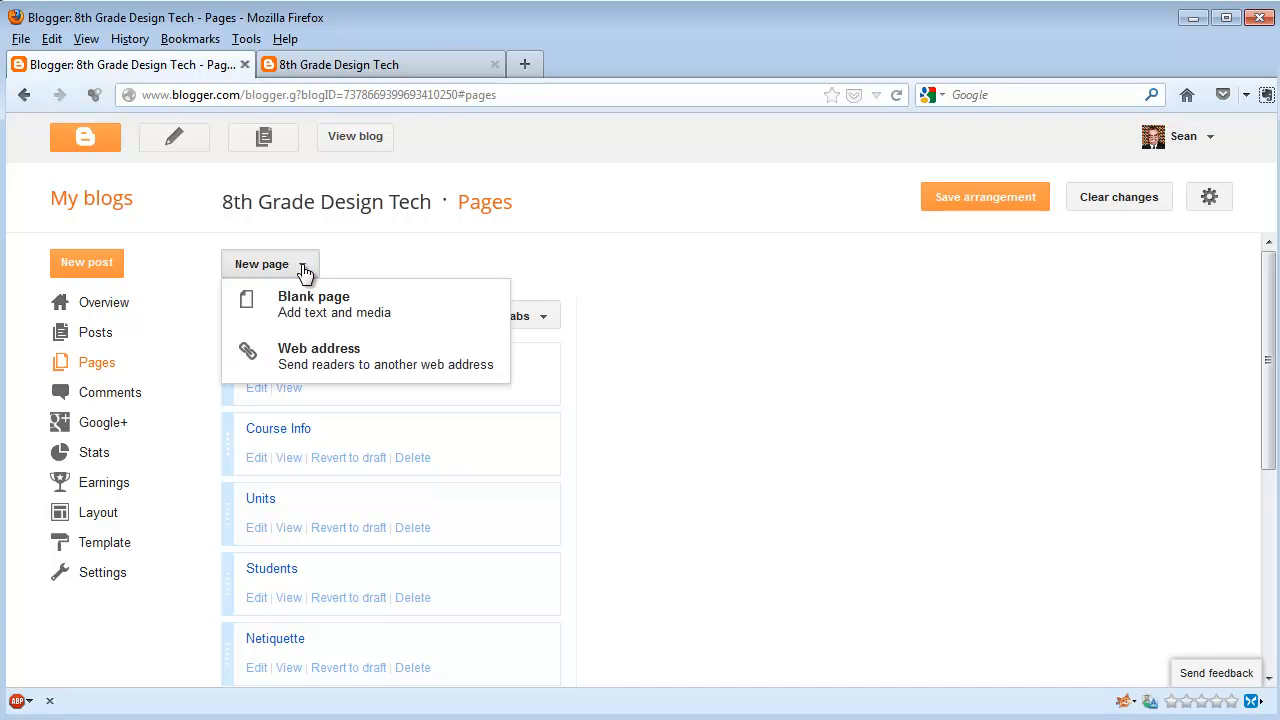
click(397, 305)
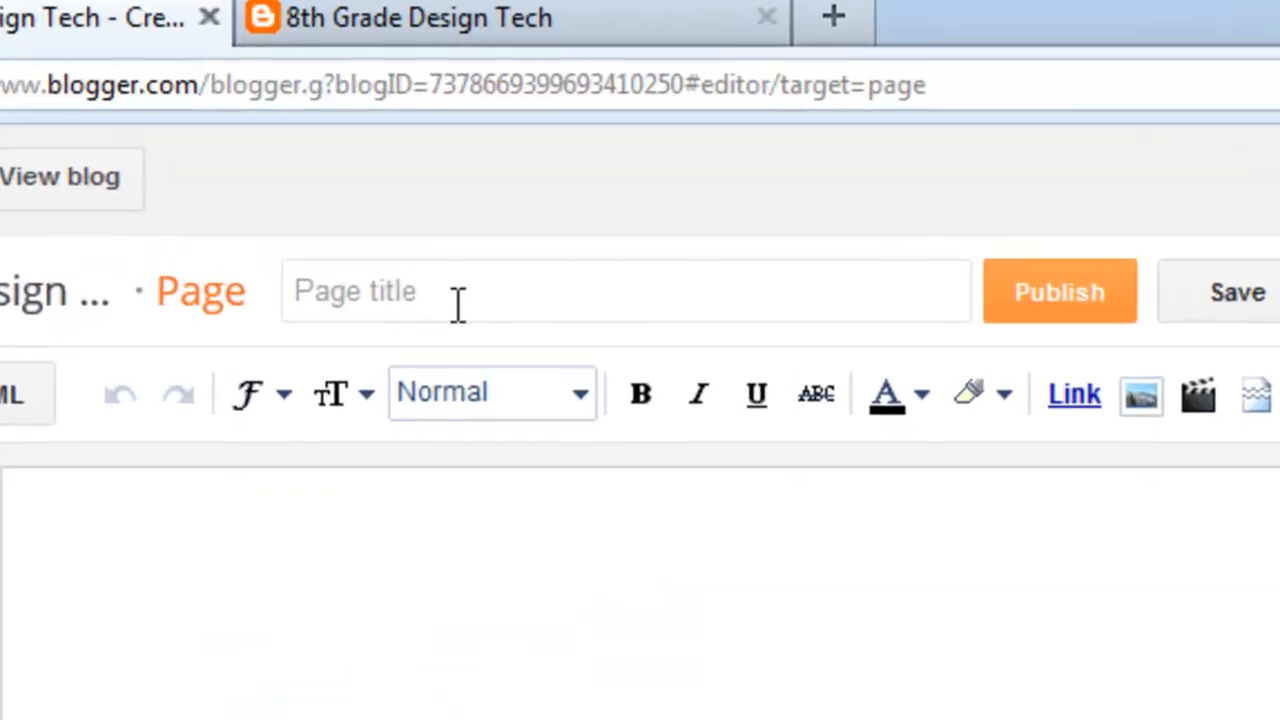
Step: Enter "Bio of the Author" as the page title and replace it with "About Me"
click(458, 300)
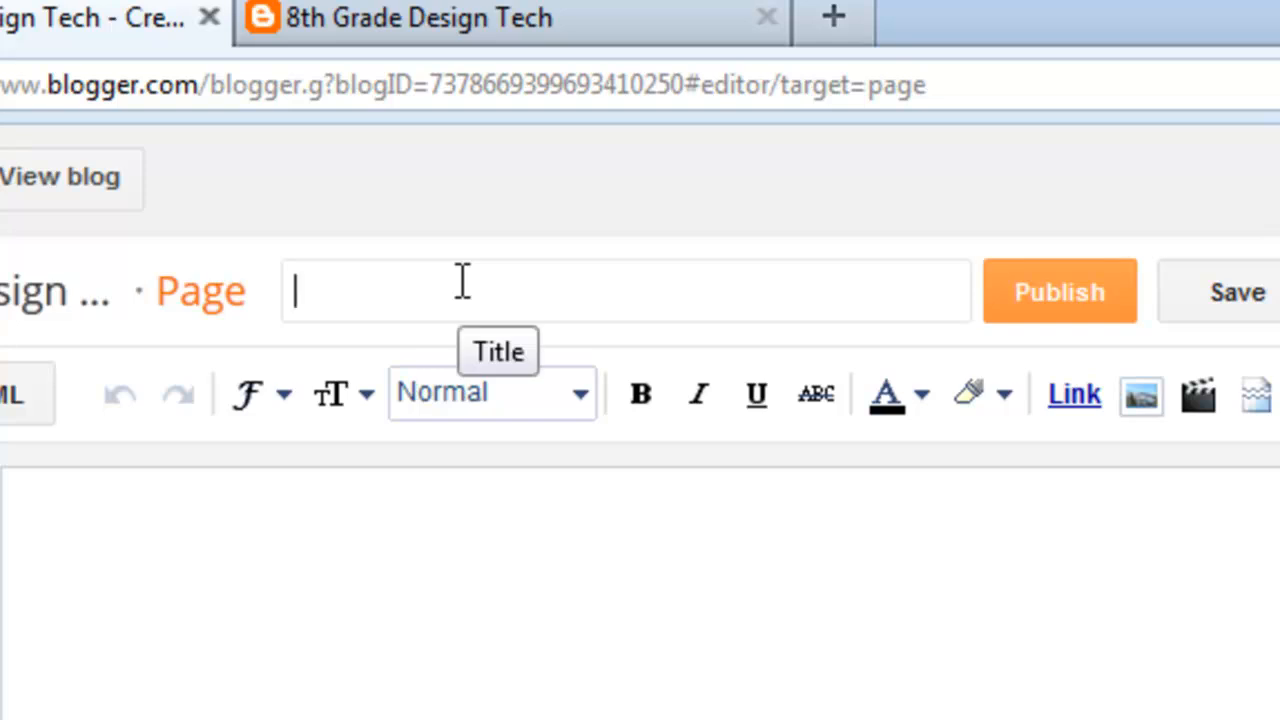
text(Bio o)
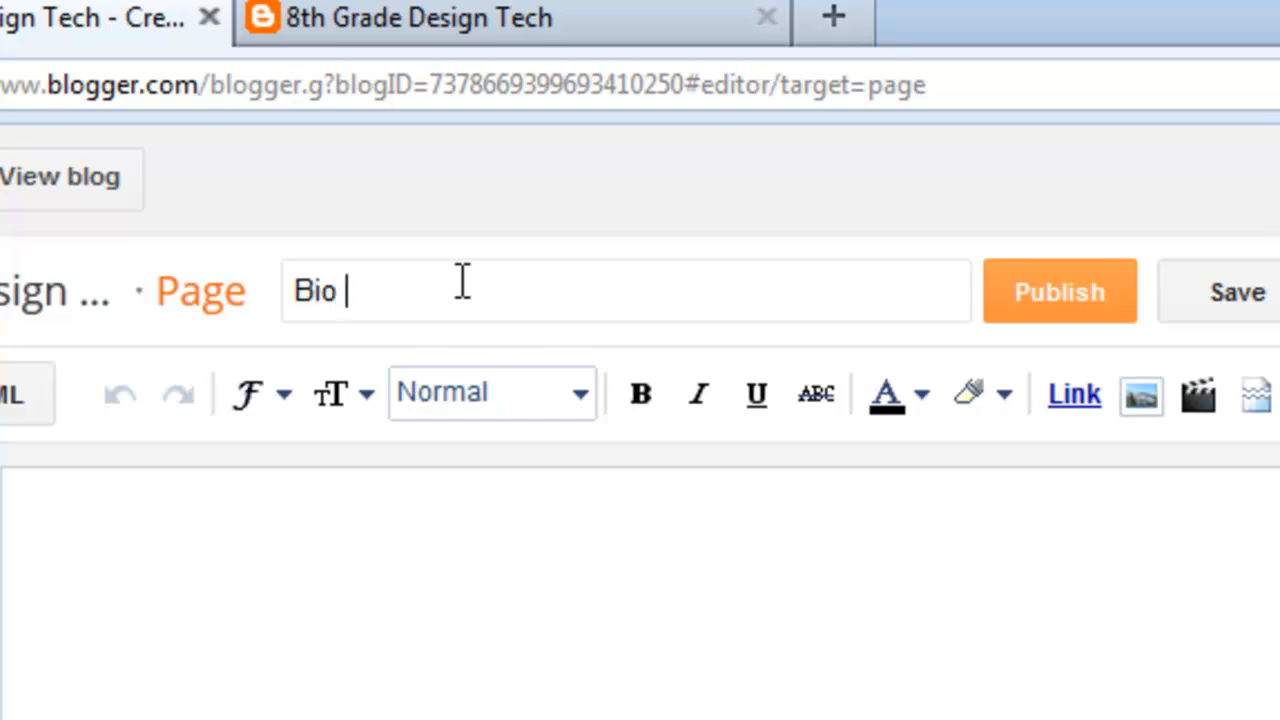
text(f the Author)
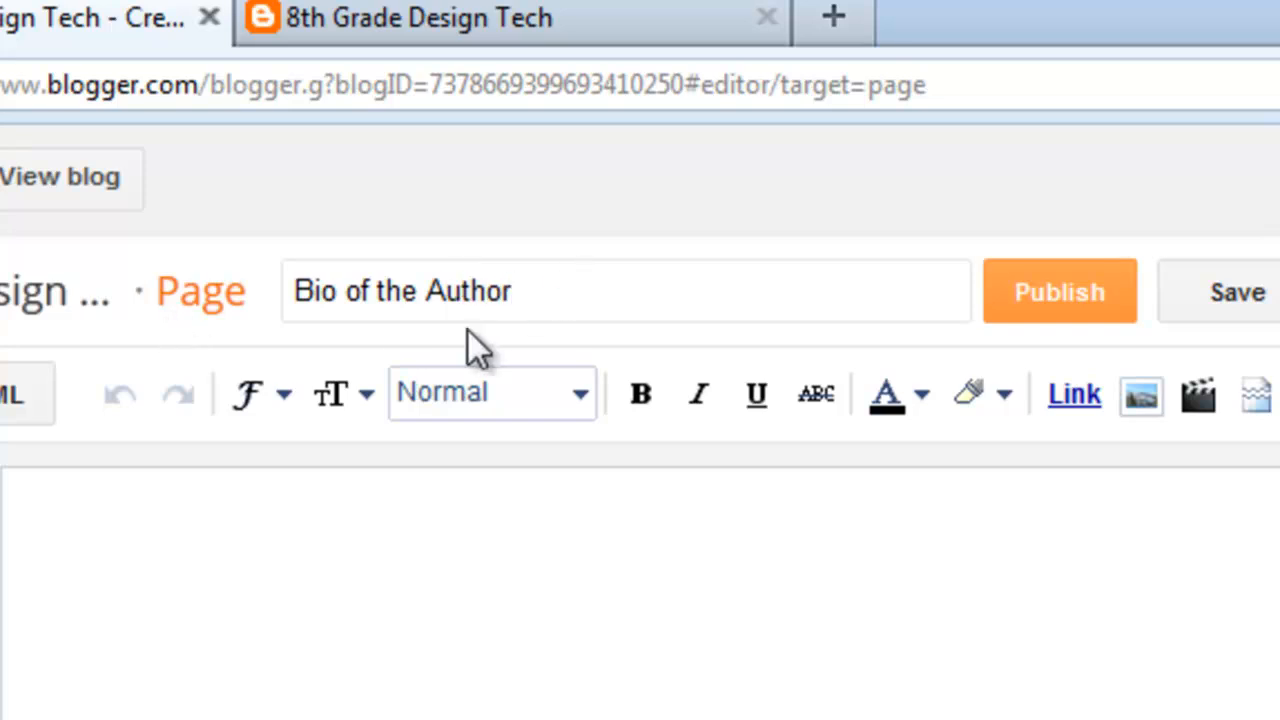
drag(554, 286, 302, 227)
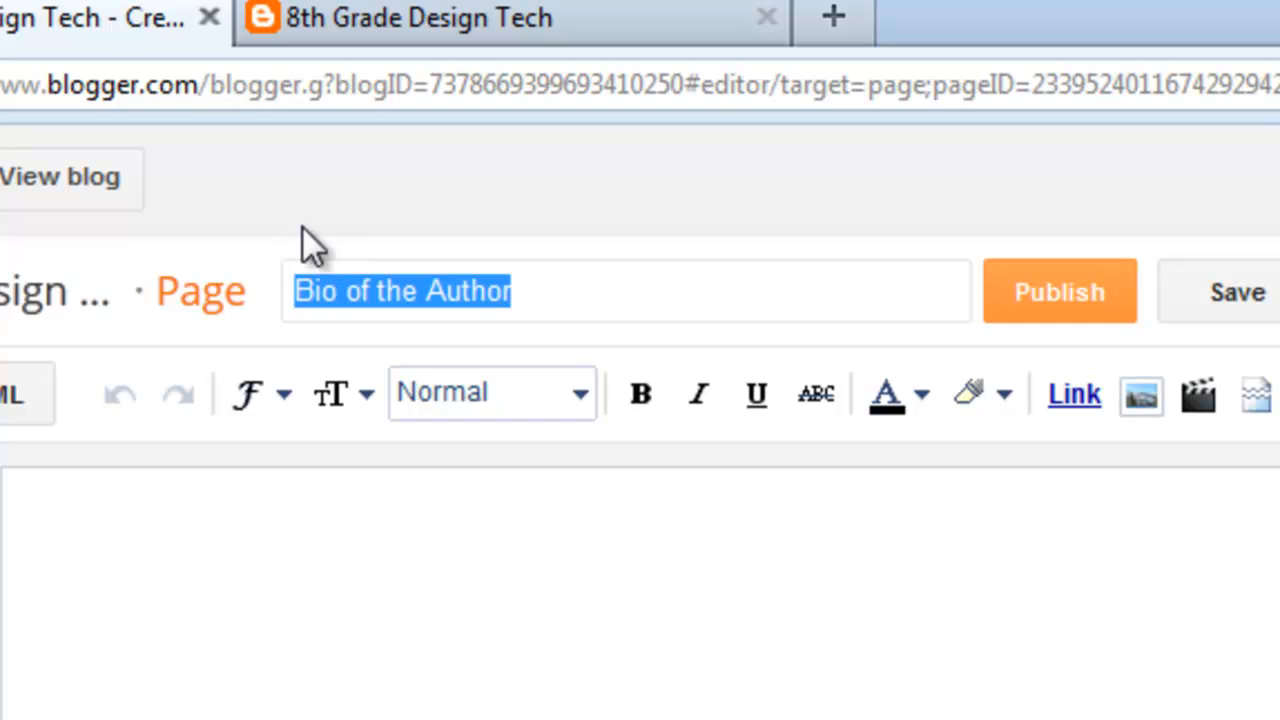
text(About Me)
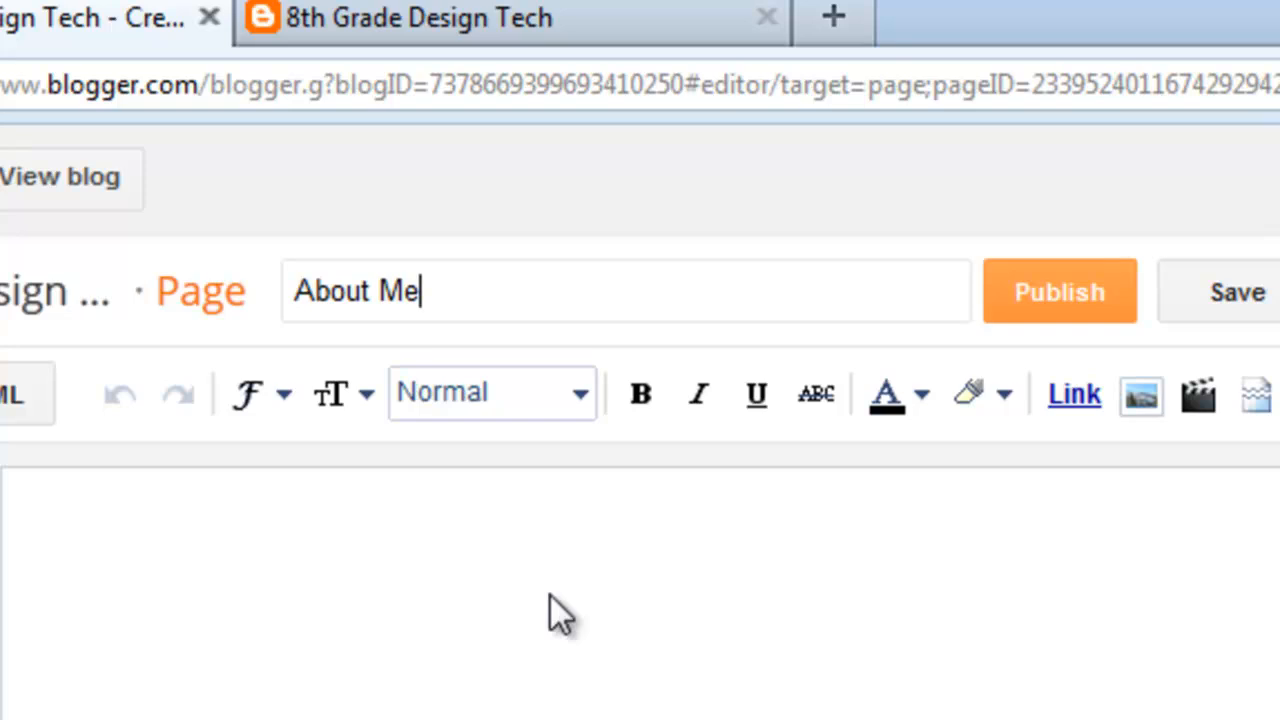
Step: Write "Under Construction..." as the page body, then save and publish the page
click(297, 588)
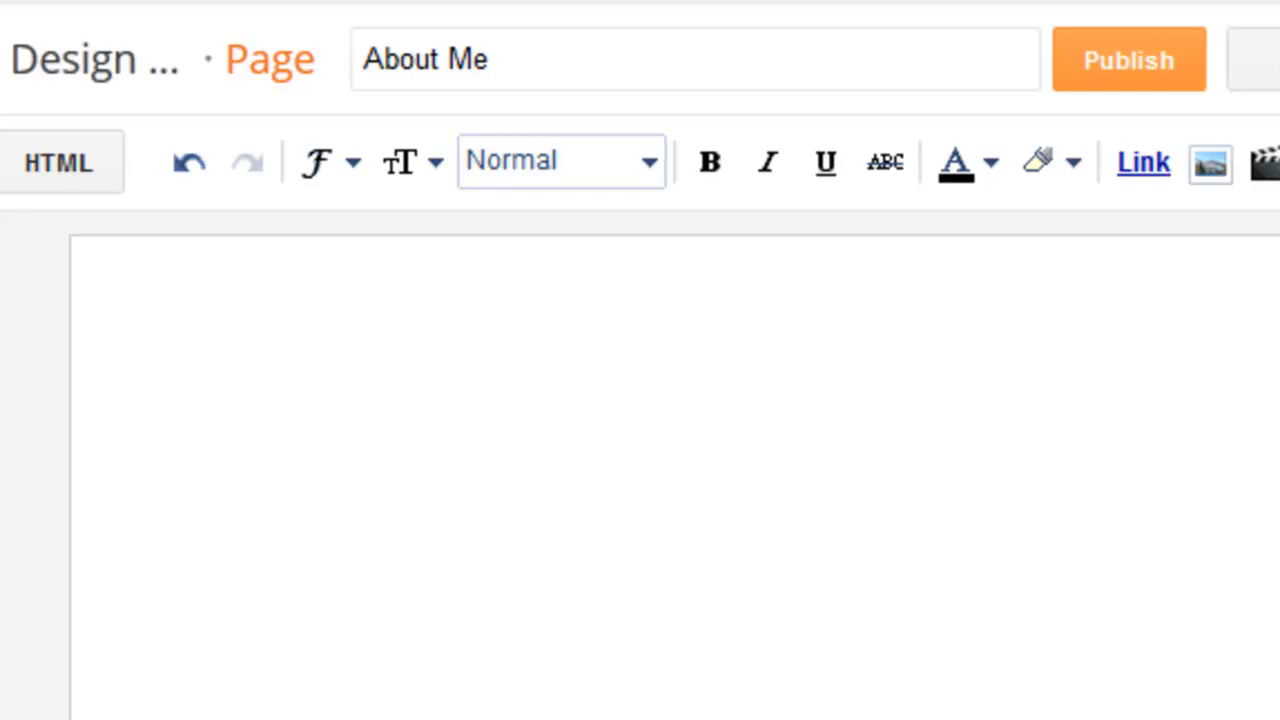
text(Under Const)
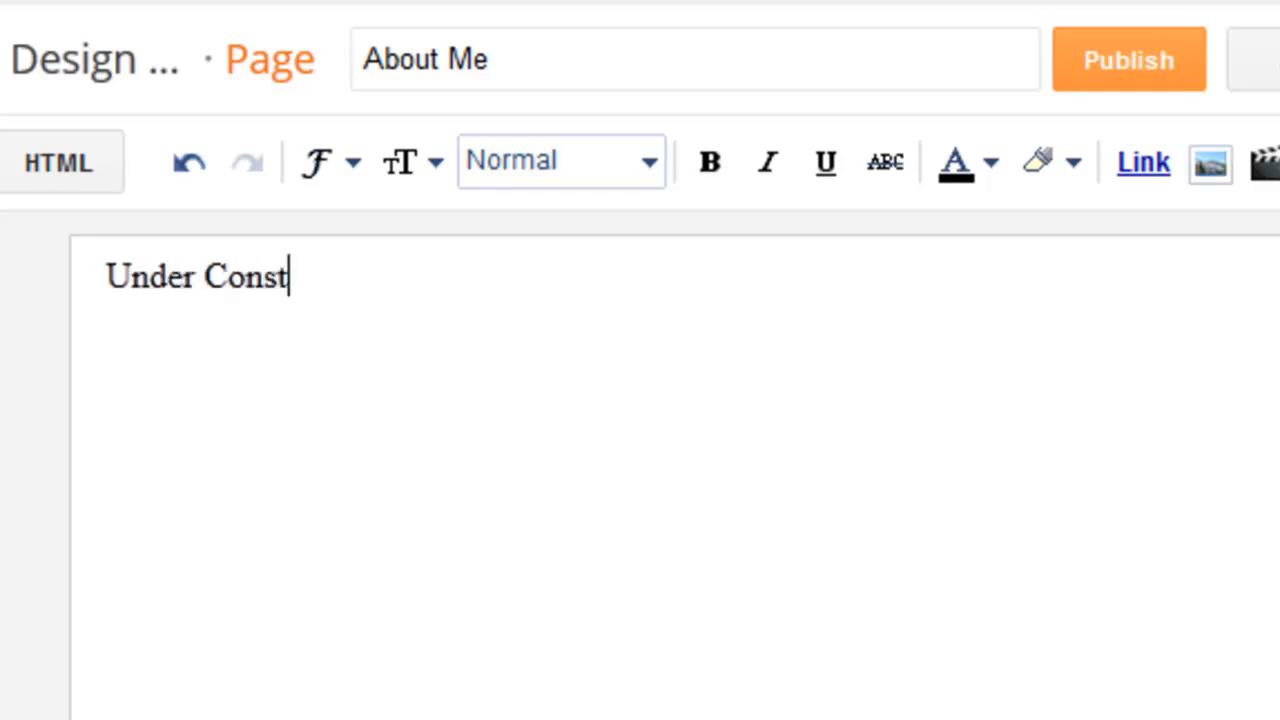
text(ruction.)
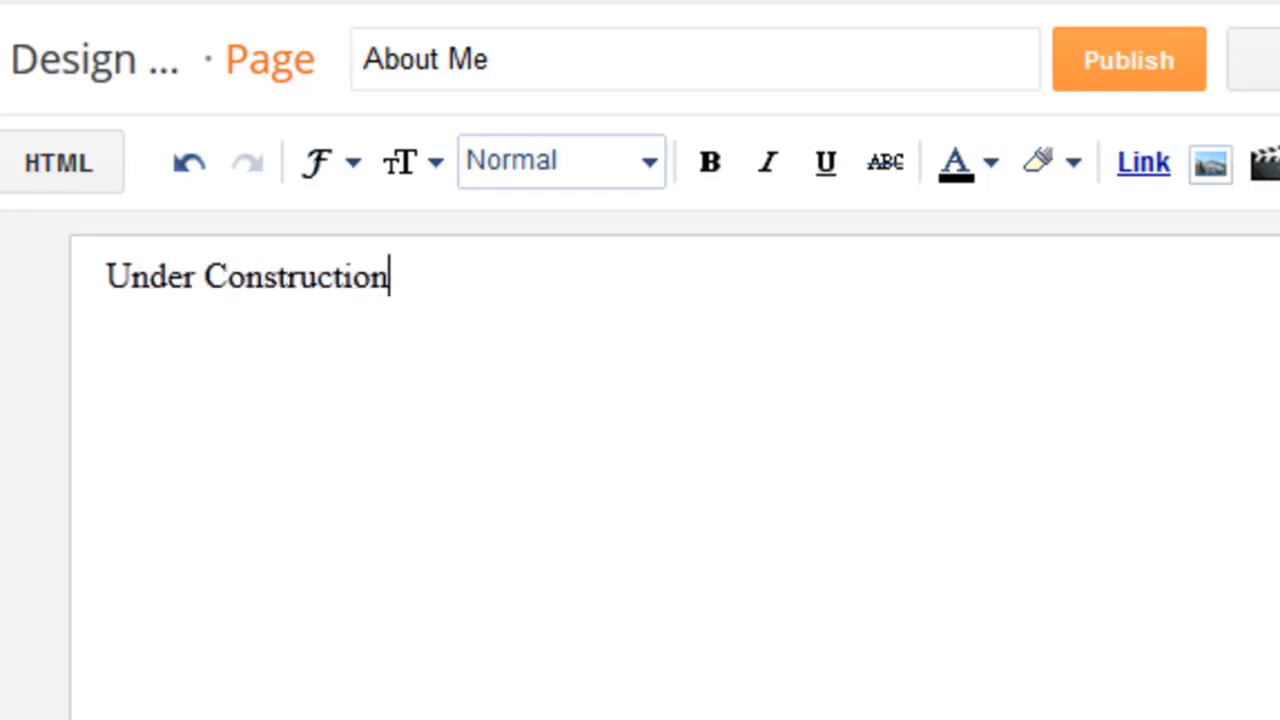
text(..)
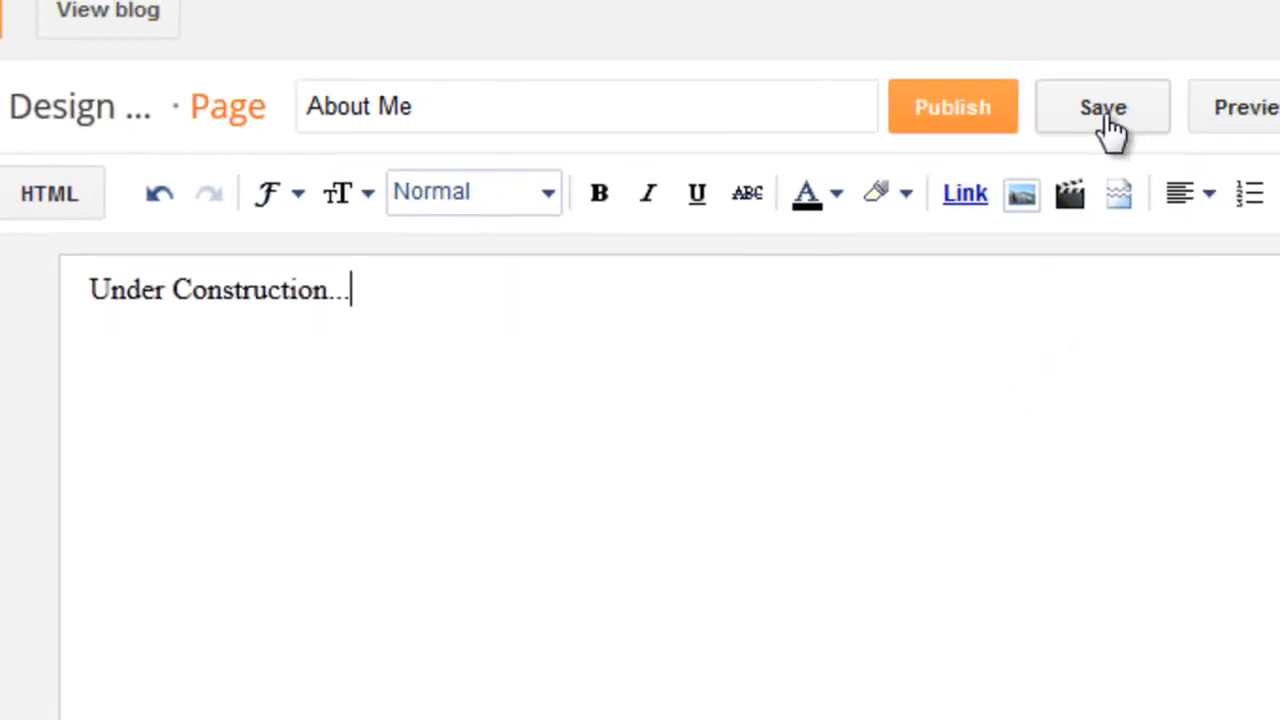
click(1110, 125)
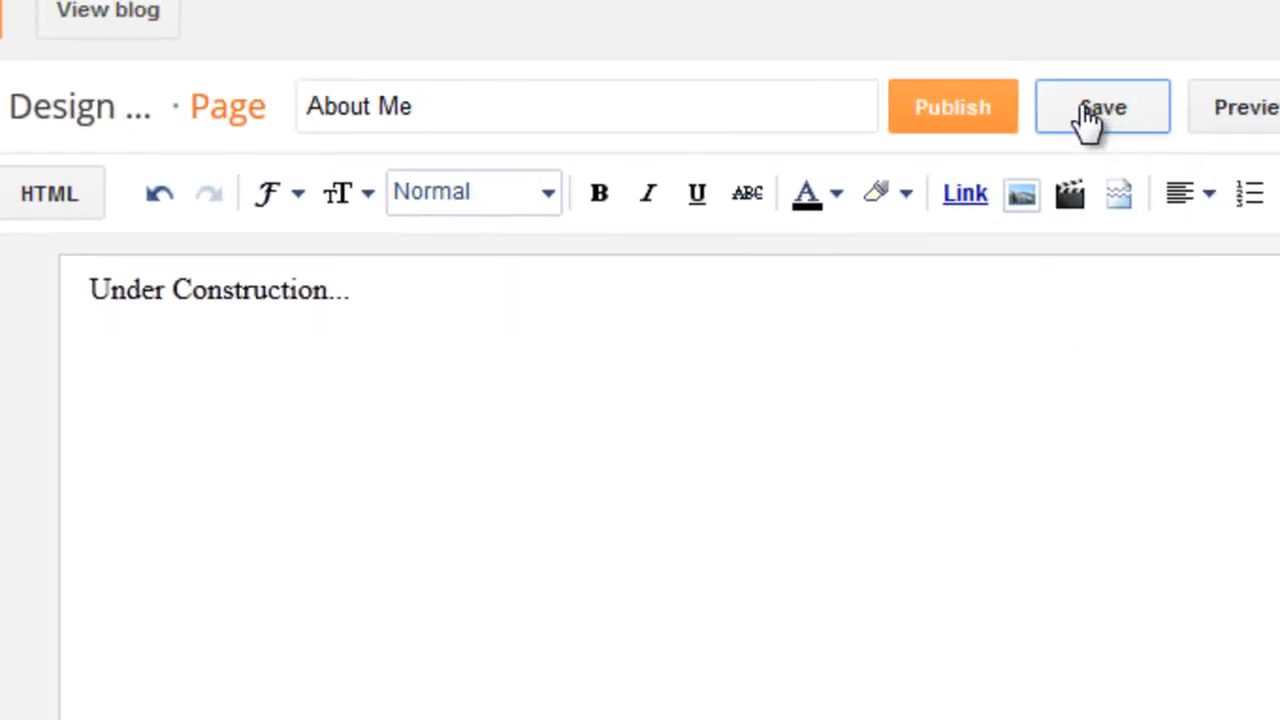
click(958, 110)
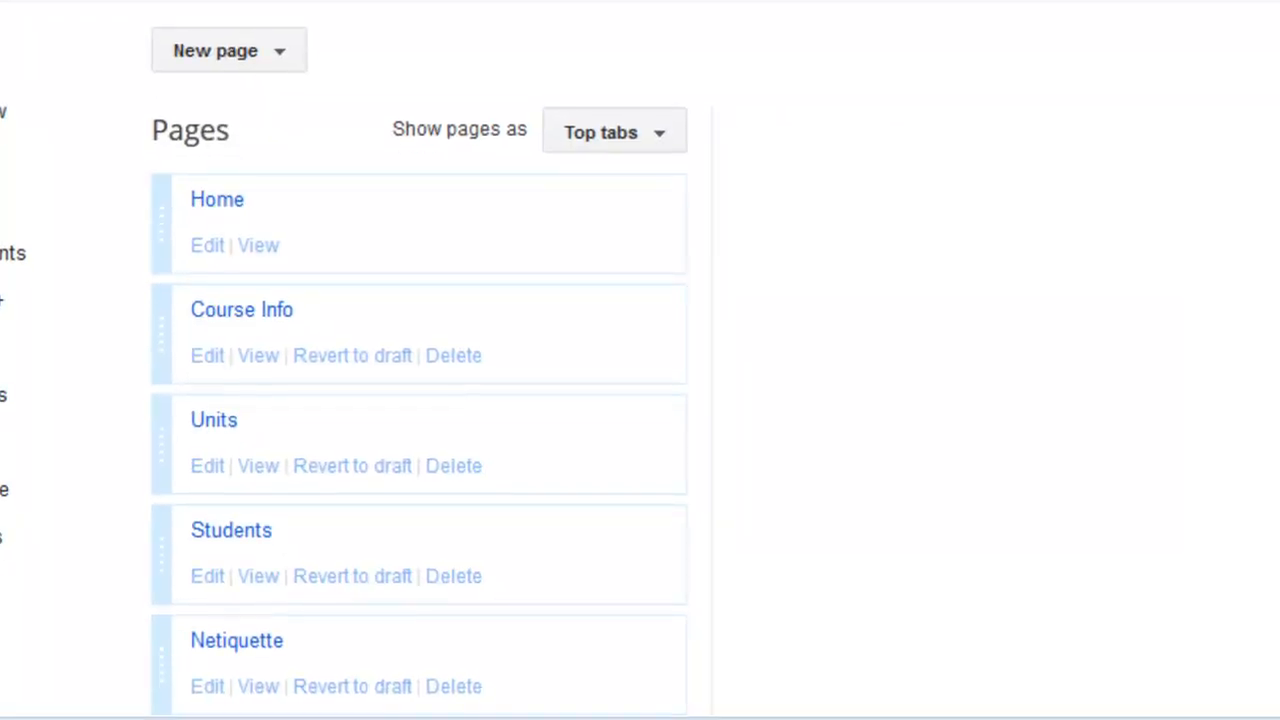
Step: Move the About Me page up the page list so it sits directly below Home
scroll(363, 349, down, 7)
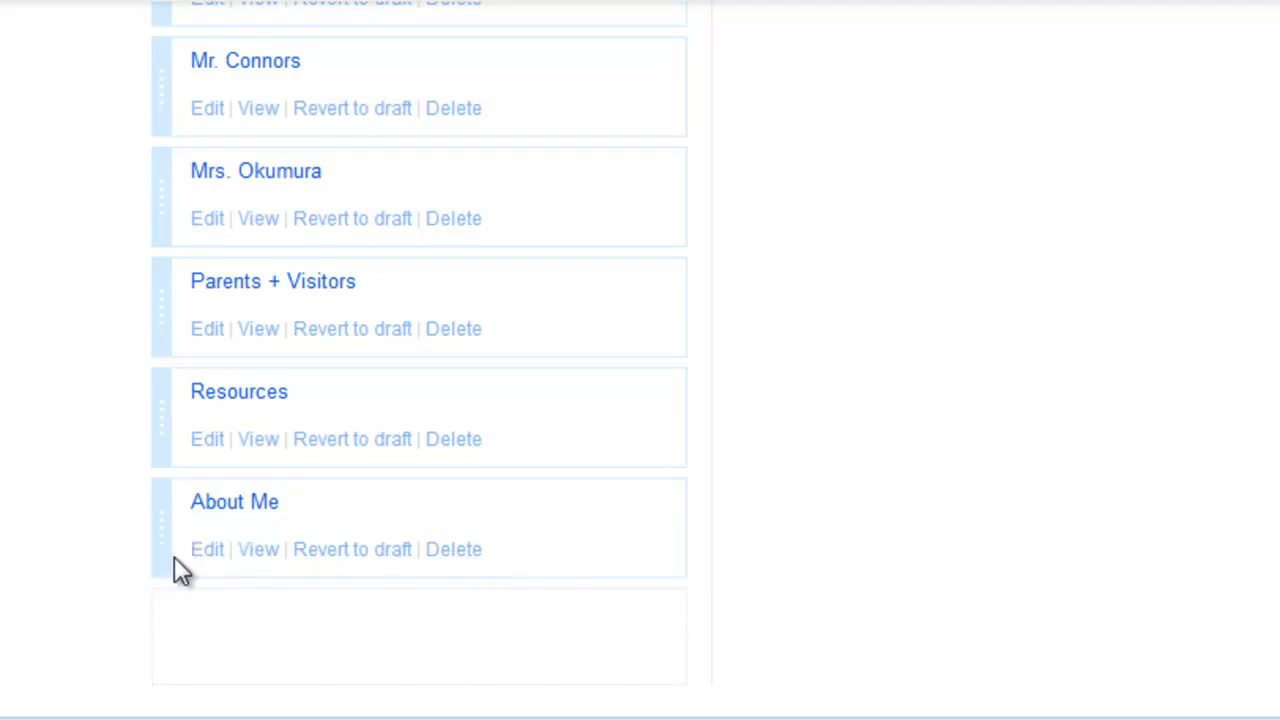
drag(166, 534, 166, 5)
scroll(320, 415, up, 10)
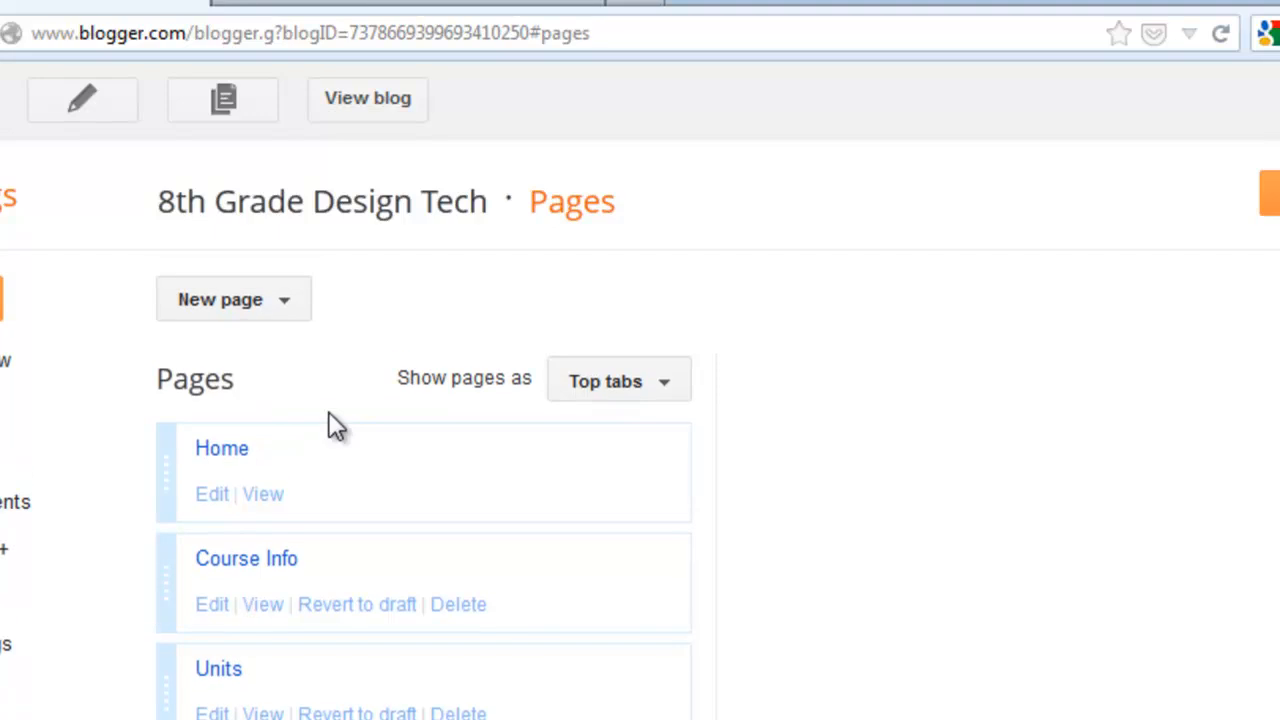
drag(180, 715, 191, 560)
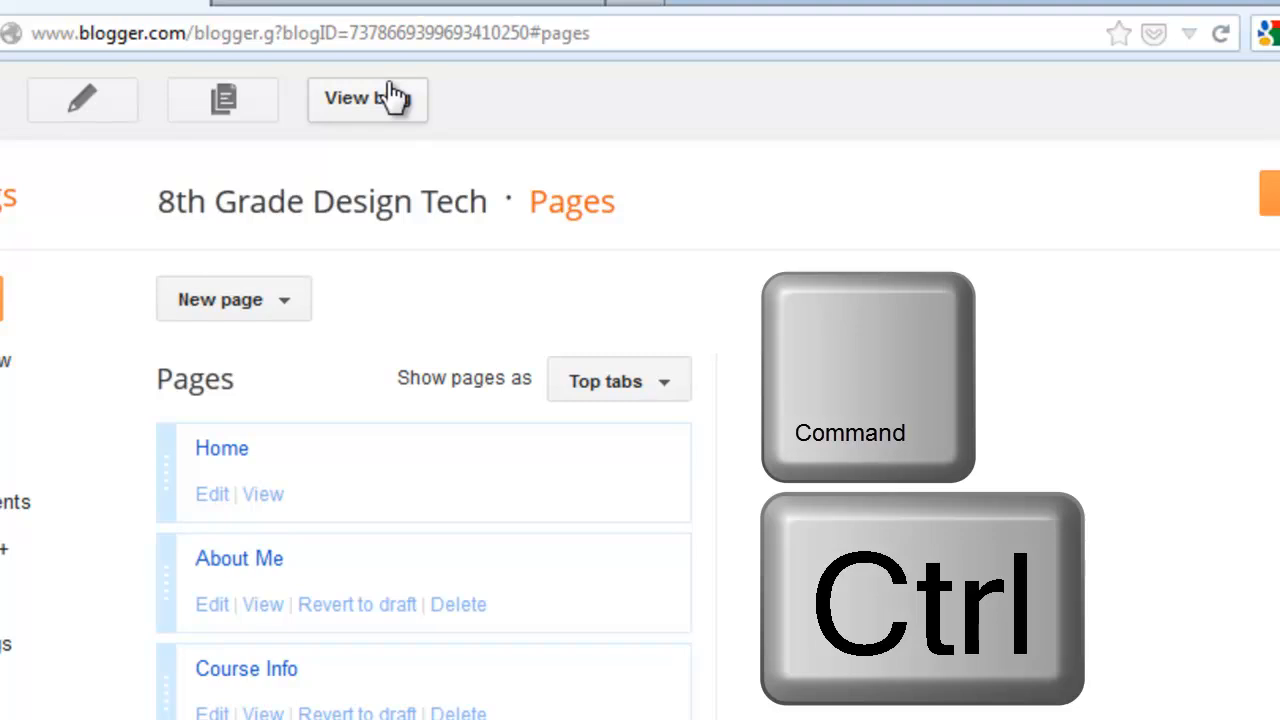
Step: Check where the About Me tab sits on the published blog and return to the page list
ctrl+click(388, 108)
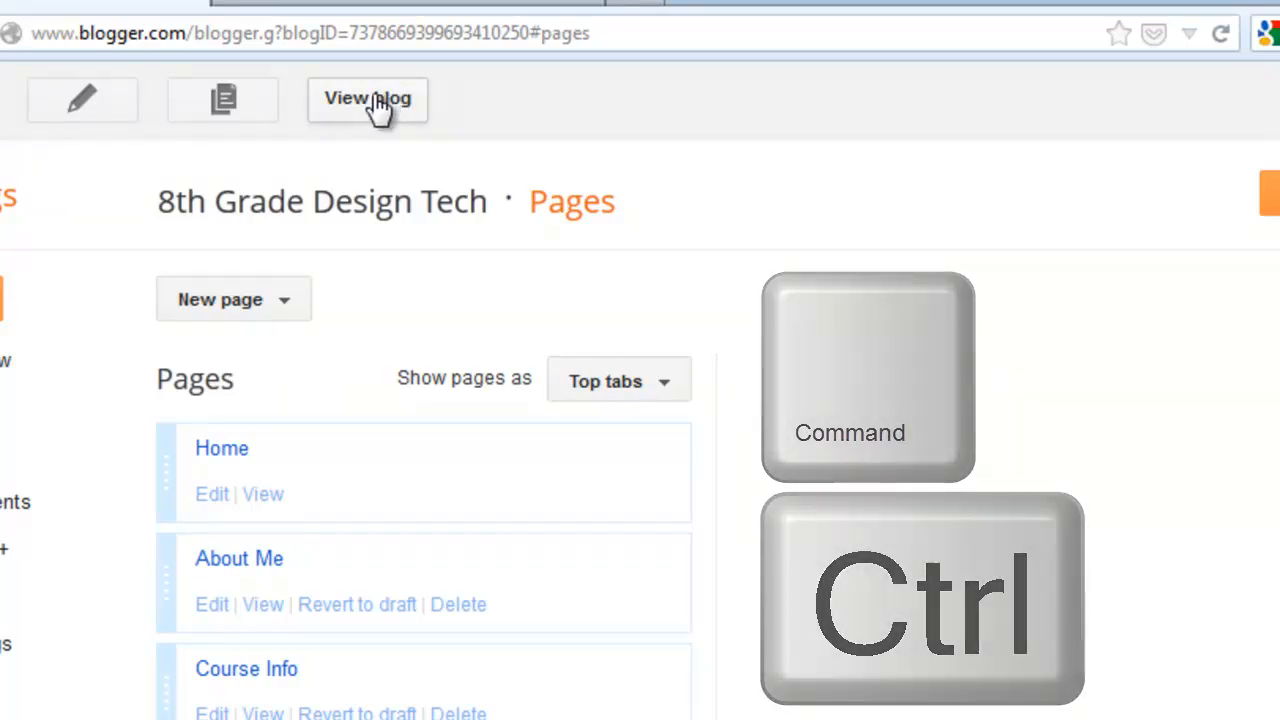
click(385, 8)
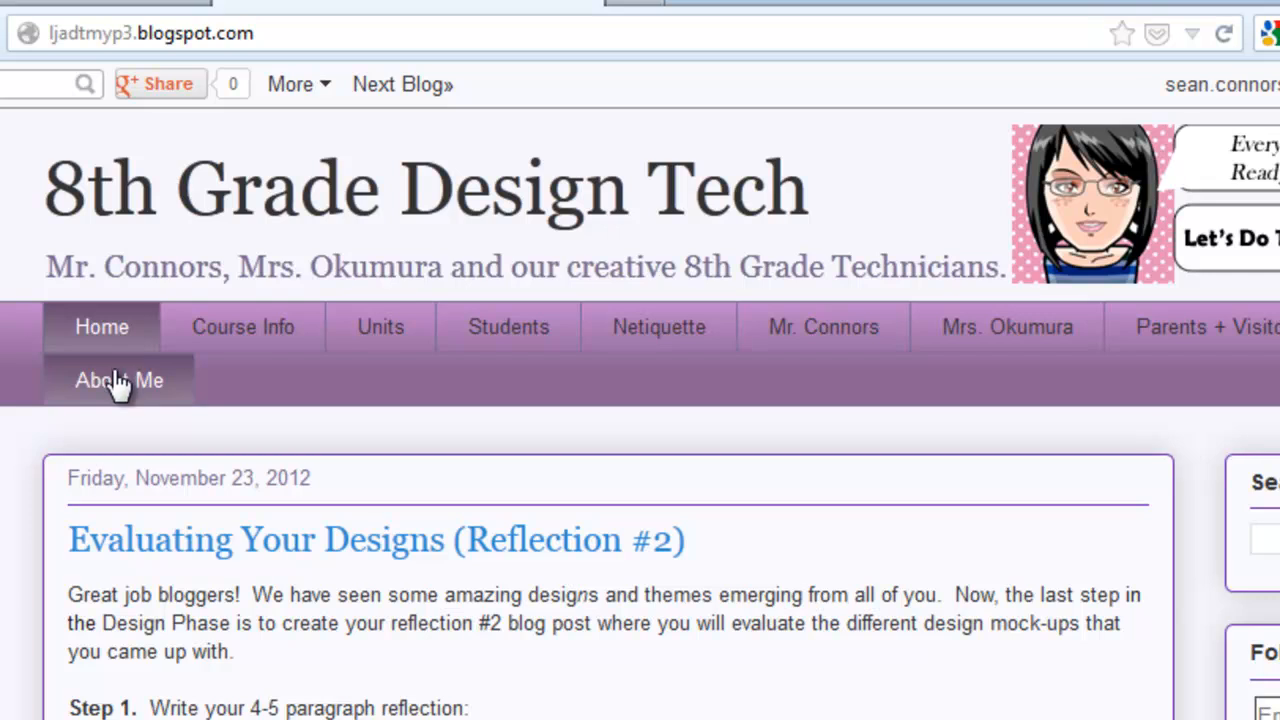
click(98, 5)
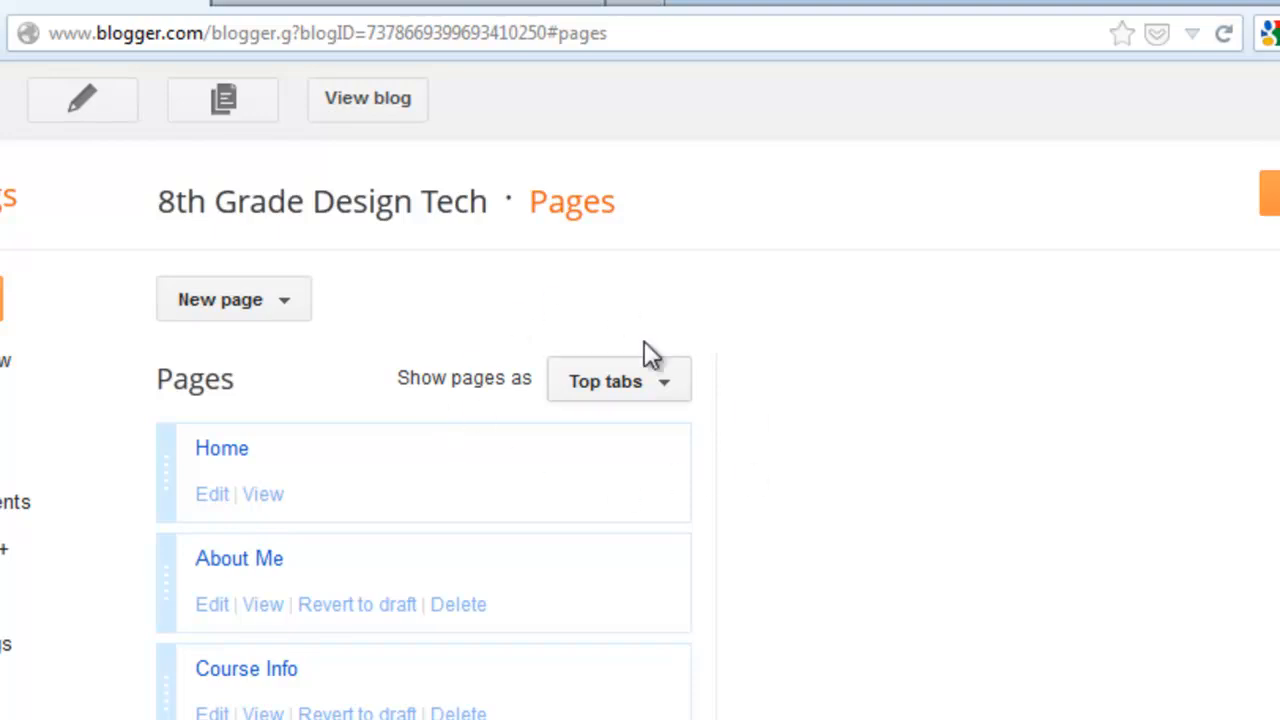
Step: Keep the pages shown as Top tabs and save the page arrangement
click(663, 390)
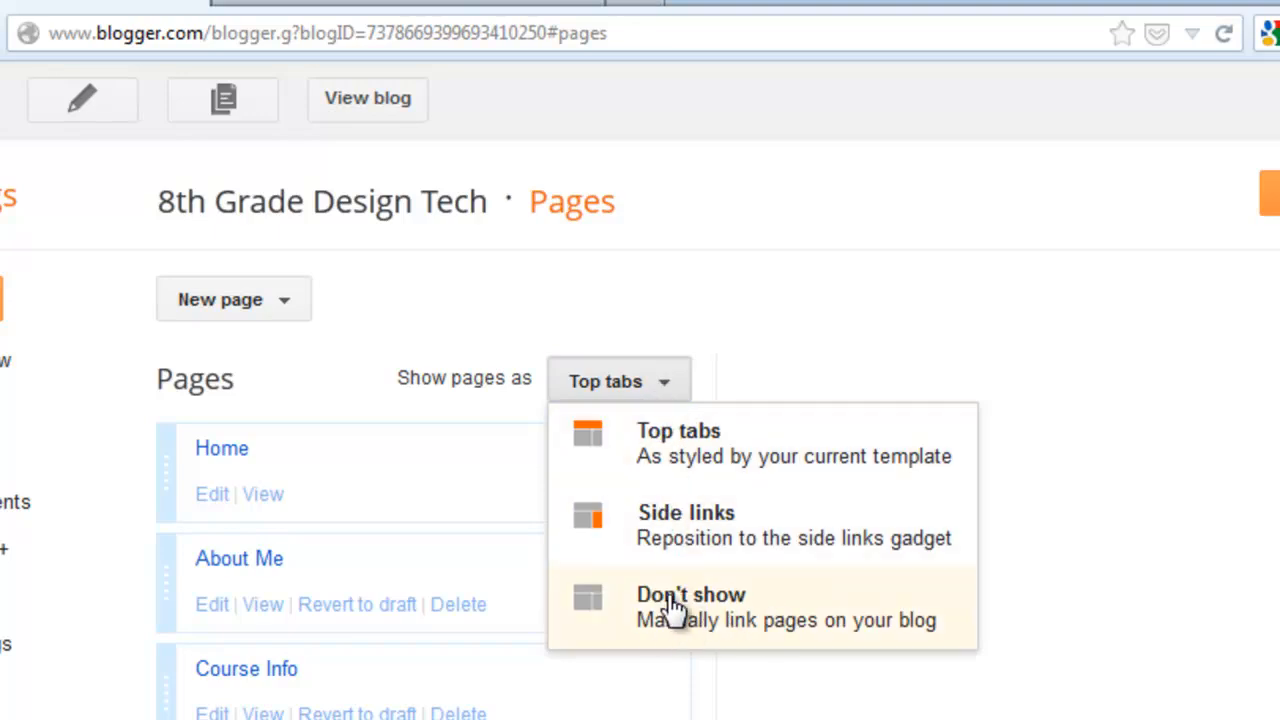
click(701, 461)
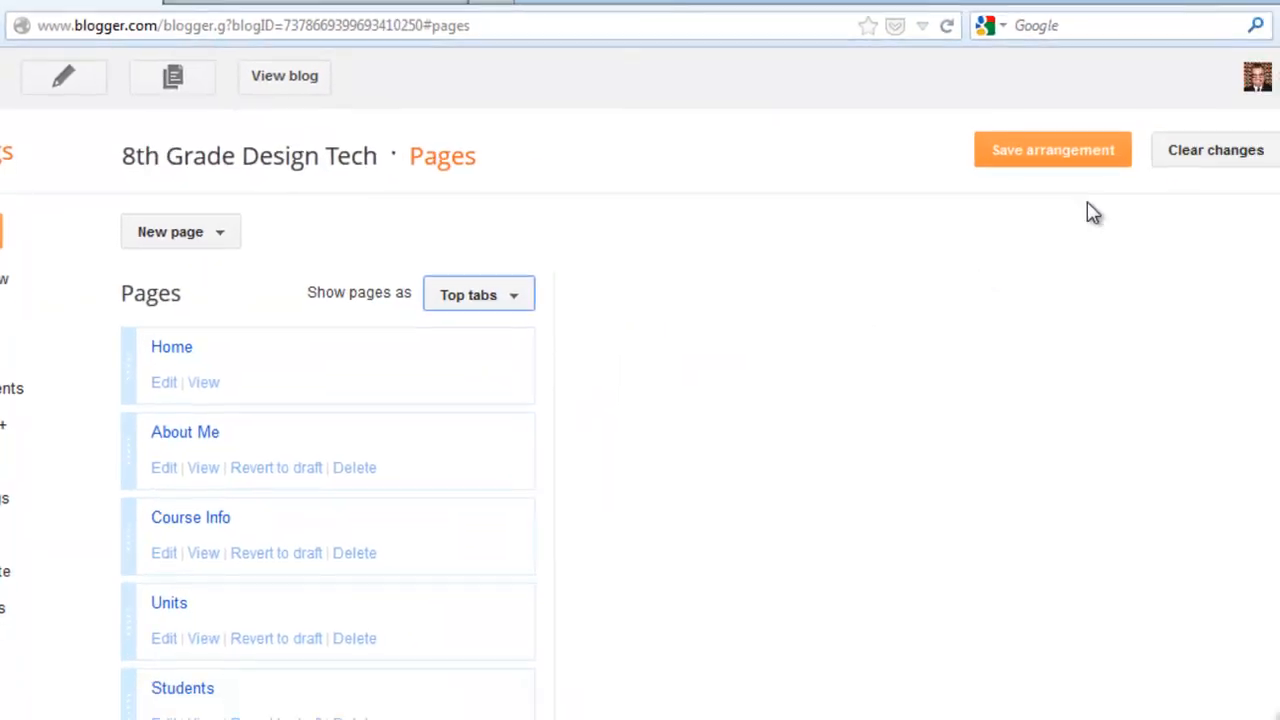
click(1028, 170)
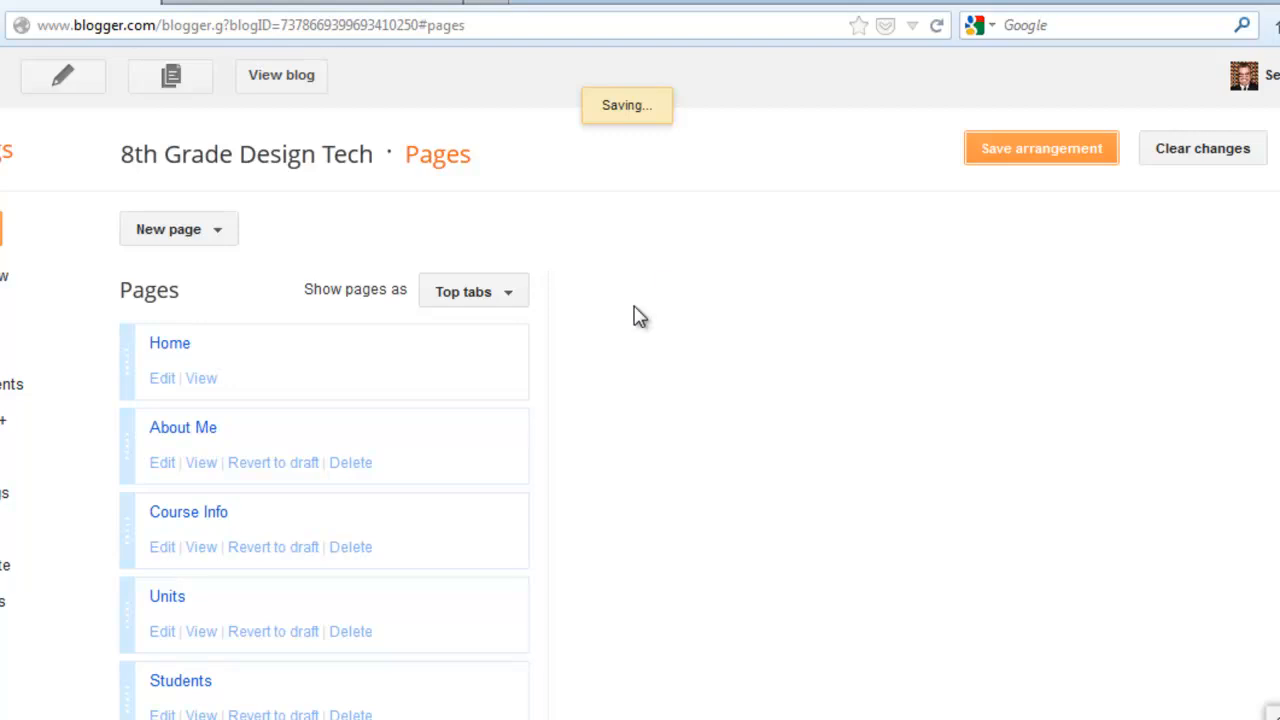
Step: Reload the published blog to check its tab order, and open the About Me page for editing in Blogger
click(305, 4)
click(938, 24)
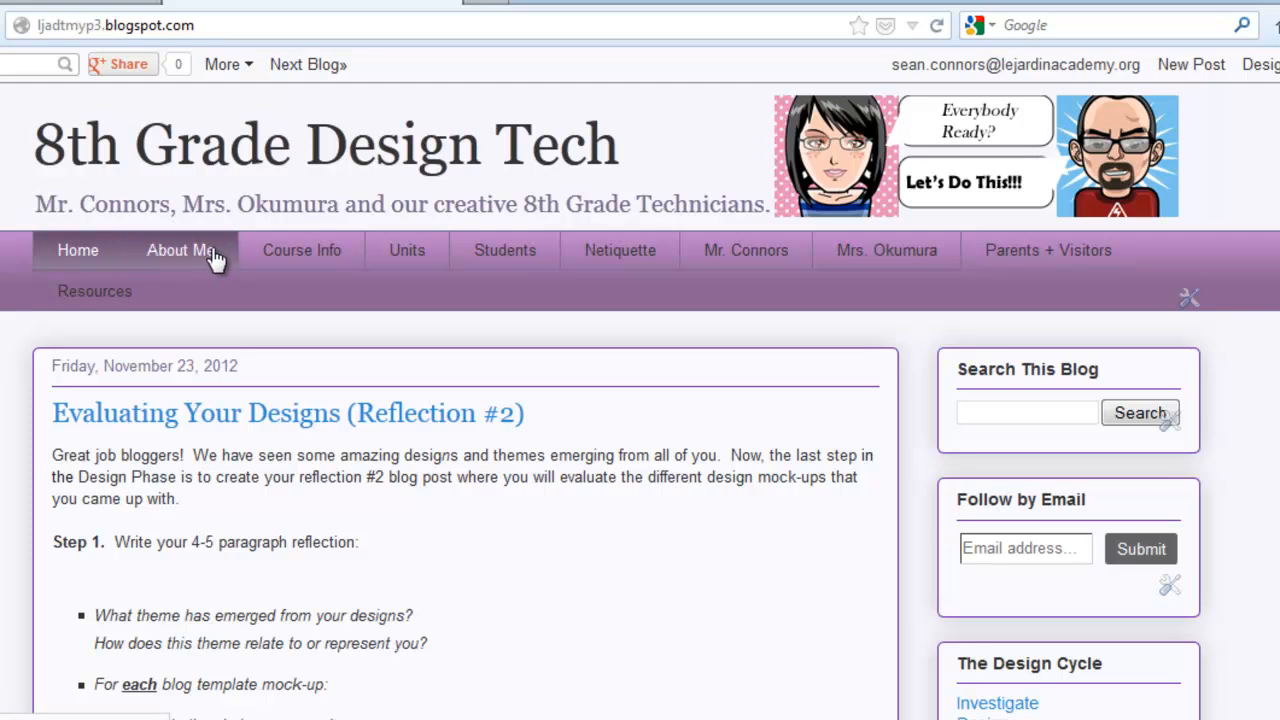
click(108, 3)
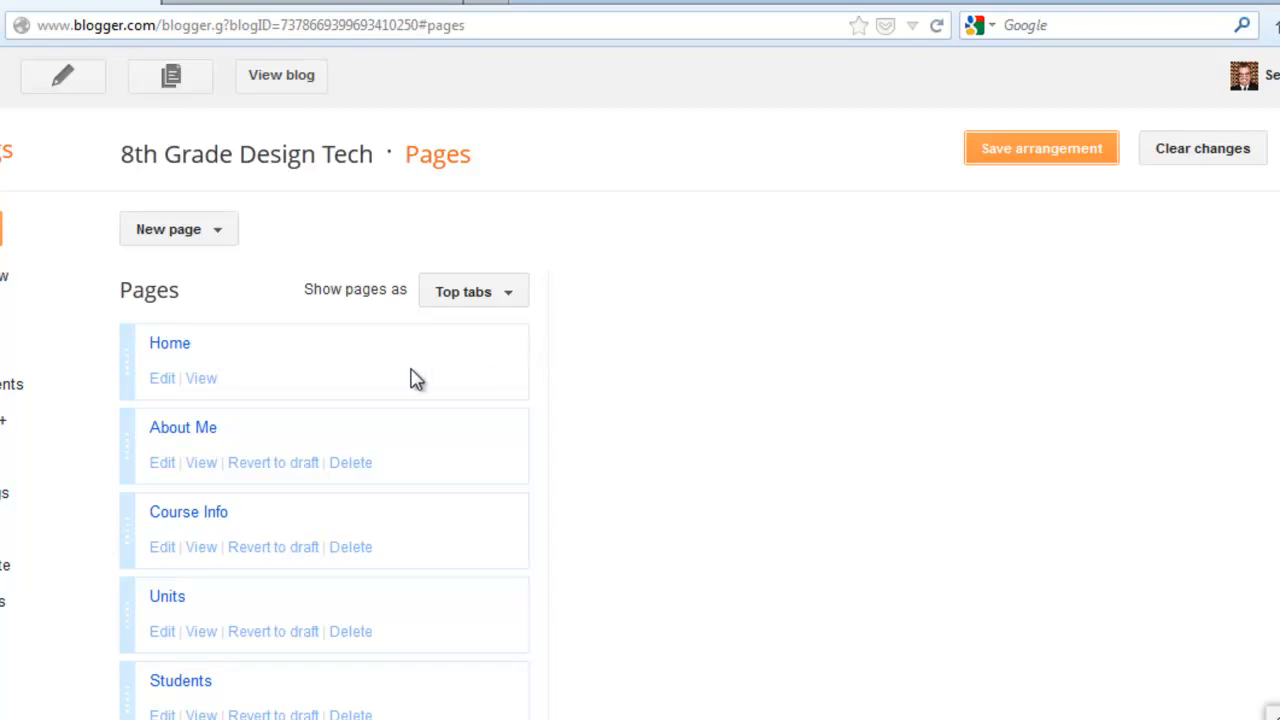
click(162, 463)
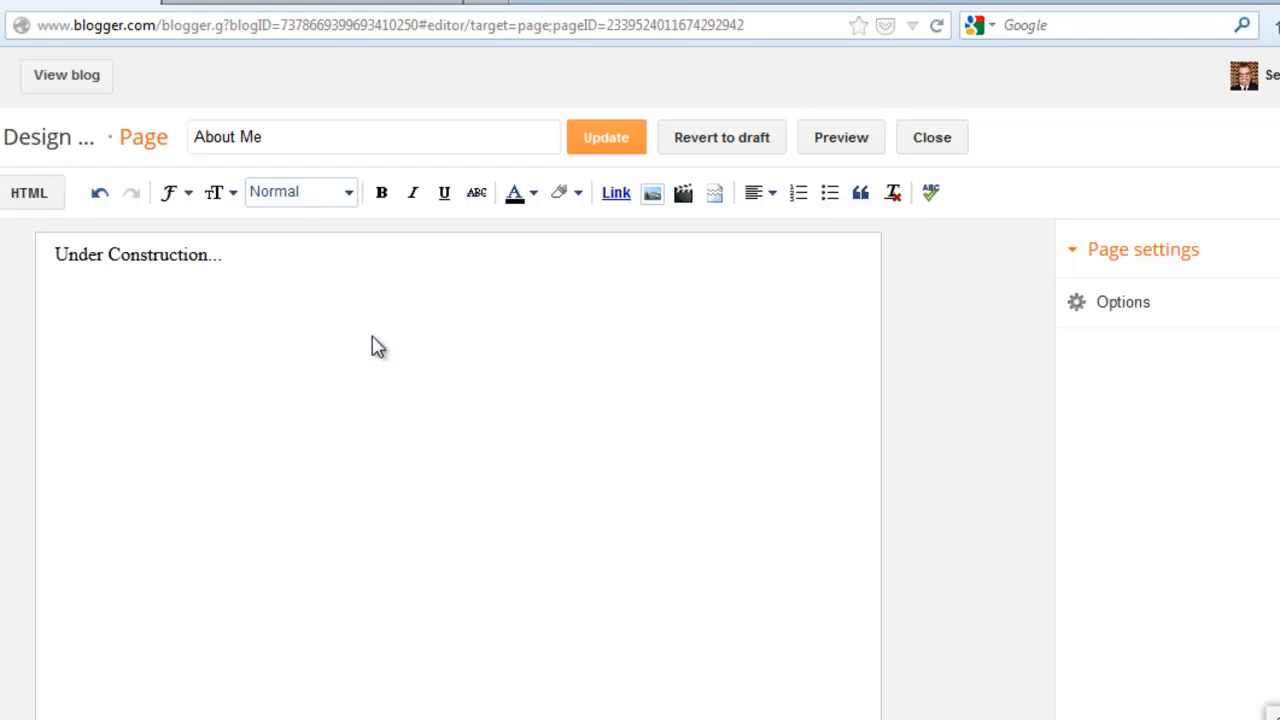
Step: Examine the published About Me page's text and comment section, and return to the page editor
click(271, 4)
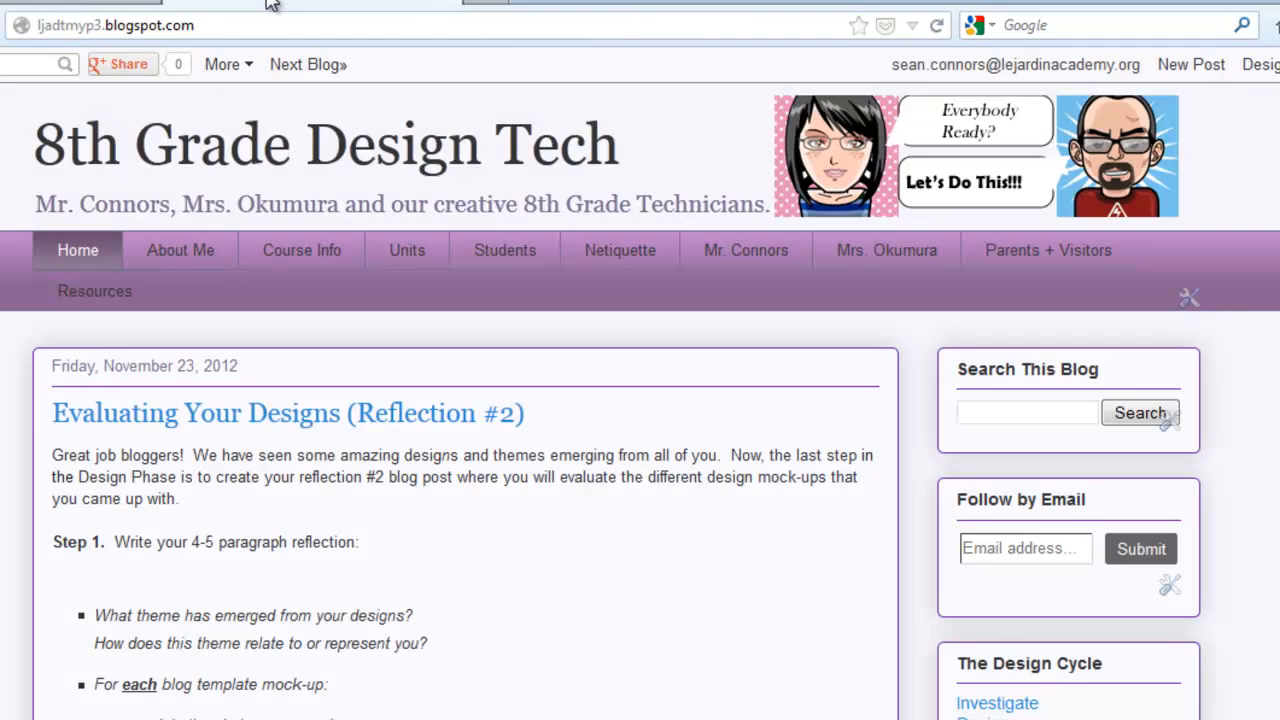
click(206, 254)
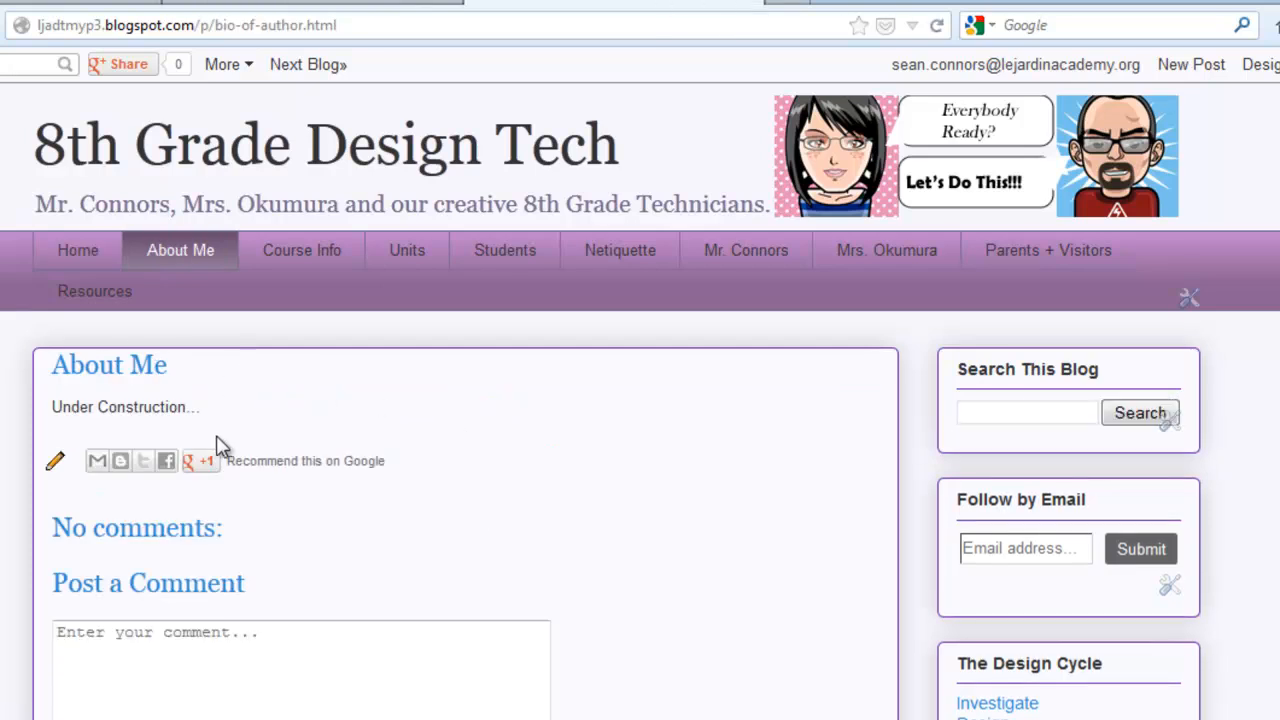
drag(251, 429, 61, 416)
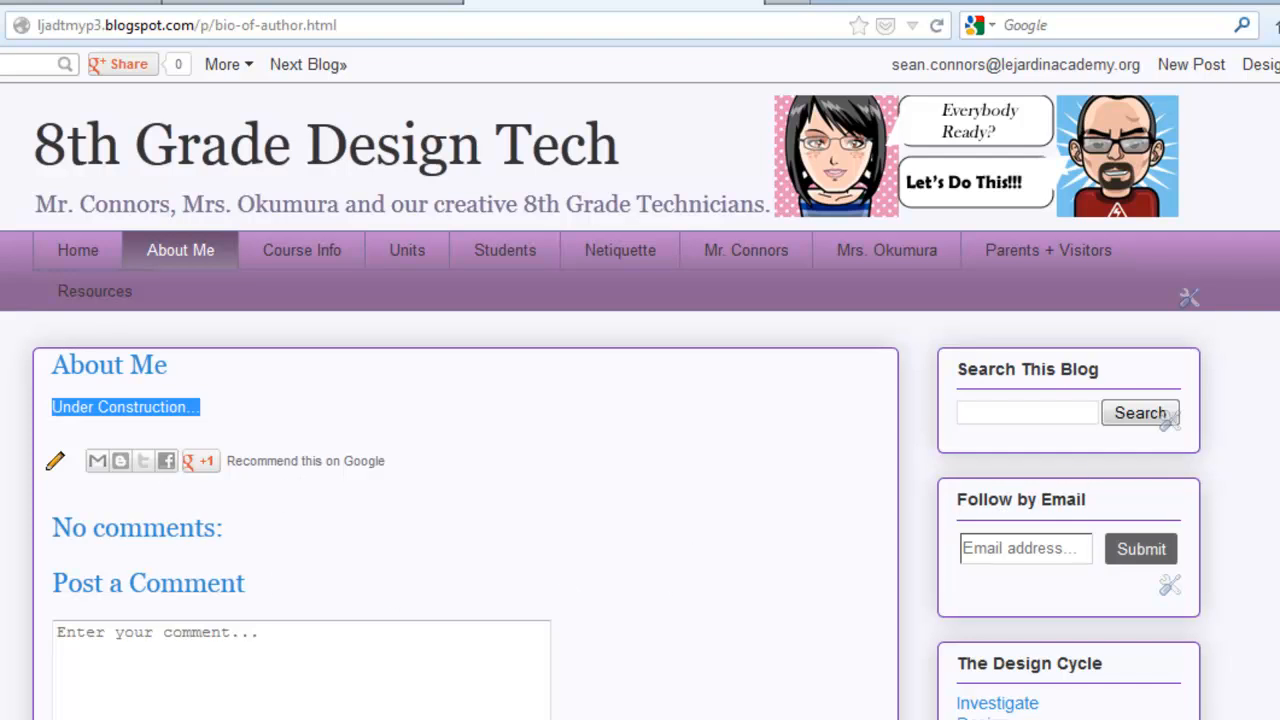
scroll(640, 400, down, 5)
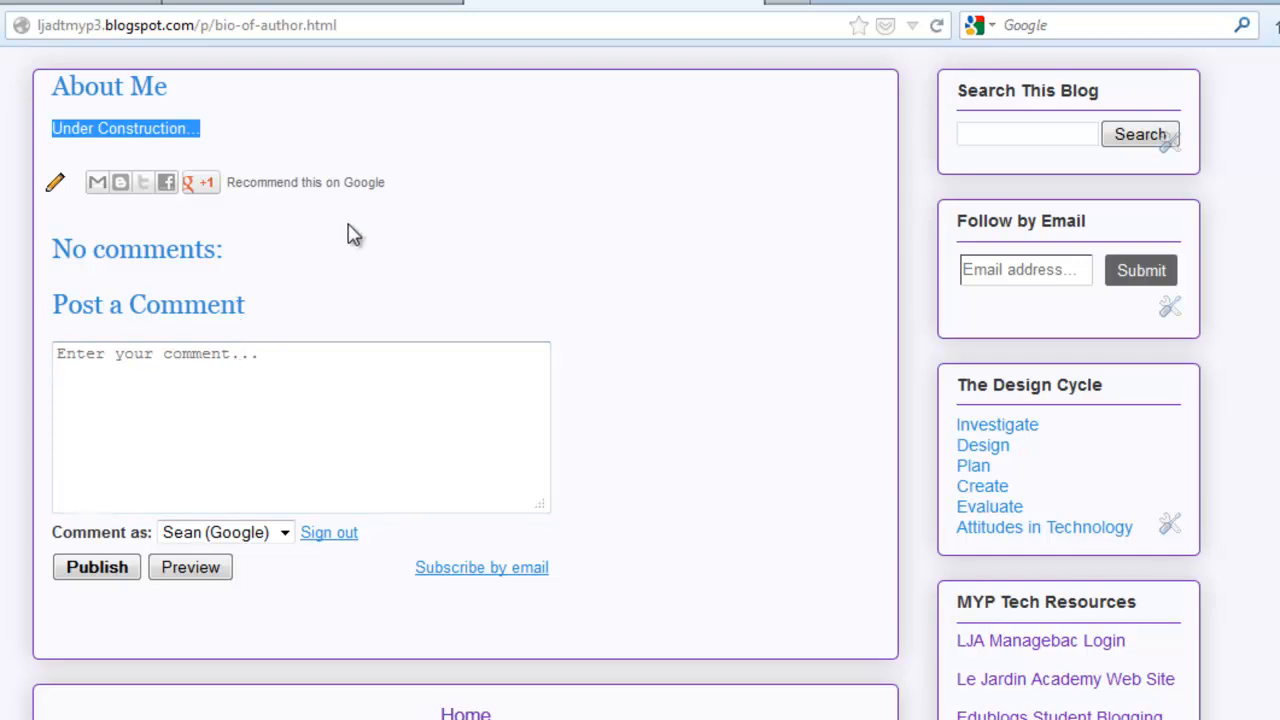
click(271, 4)
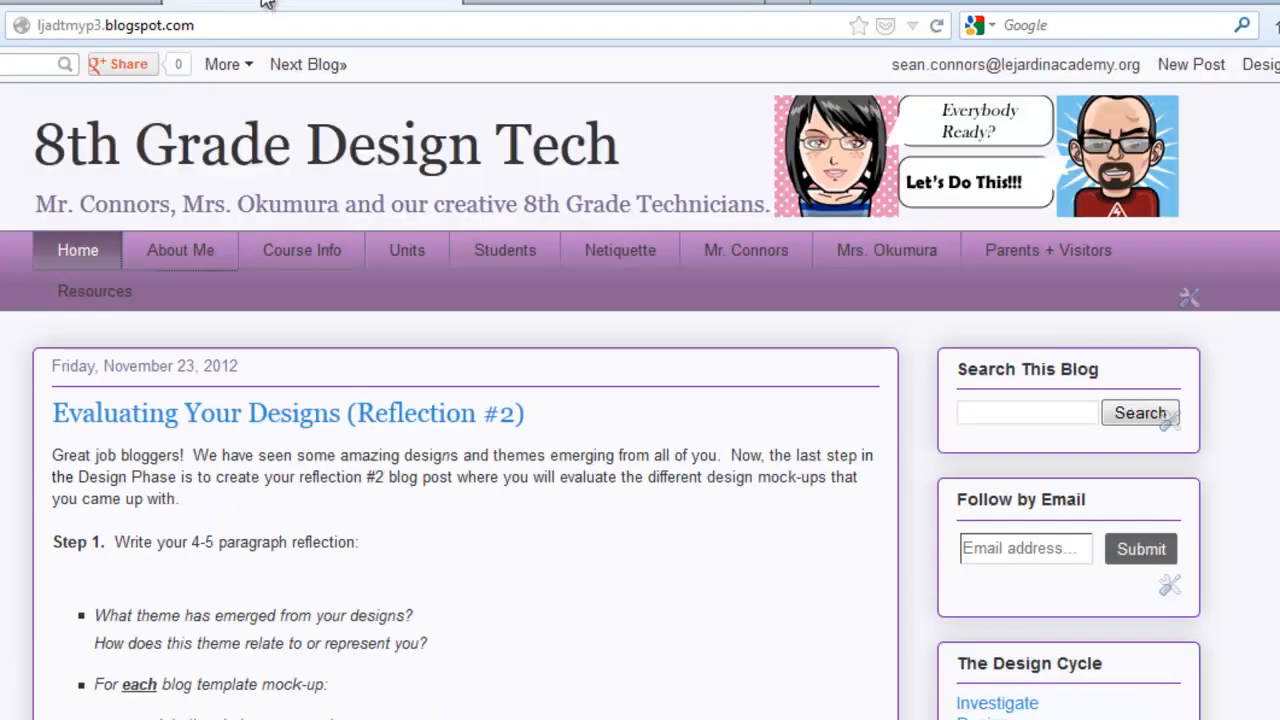
click(118, 3)
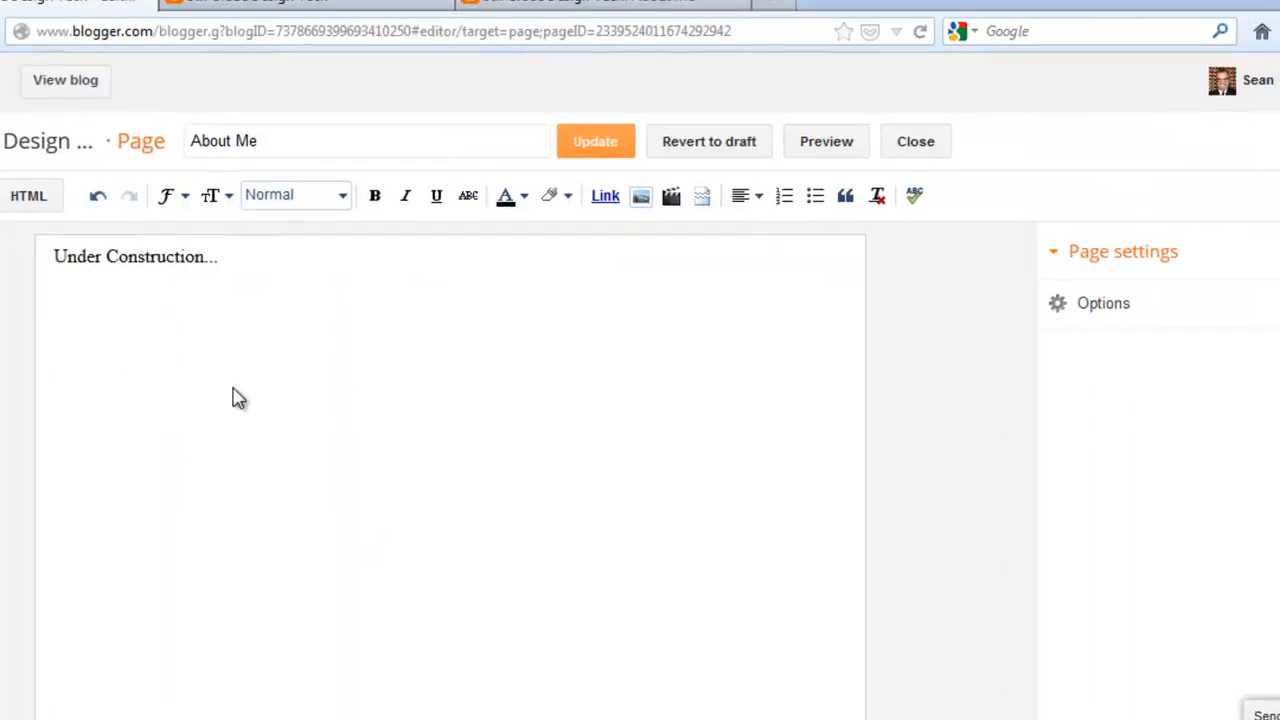
Step: Set the About Me page's reader comments to "Don't allow, hide existing", update the page and return to the page list
click(1075, 309)
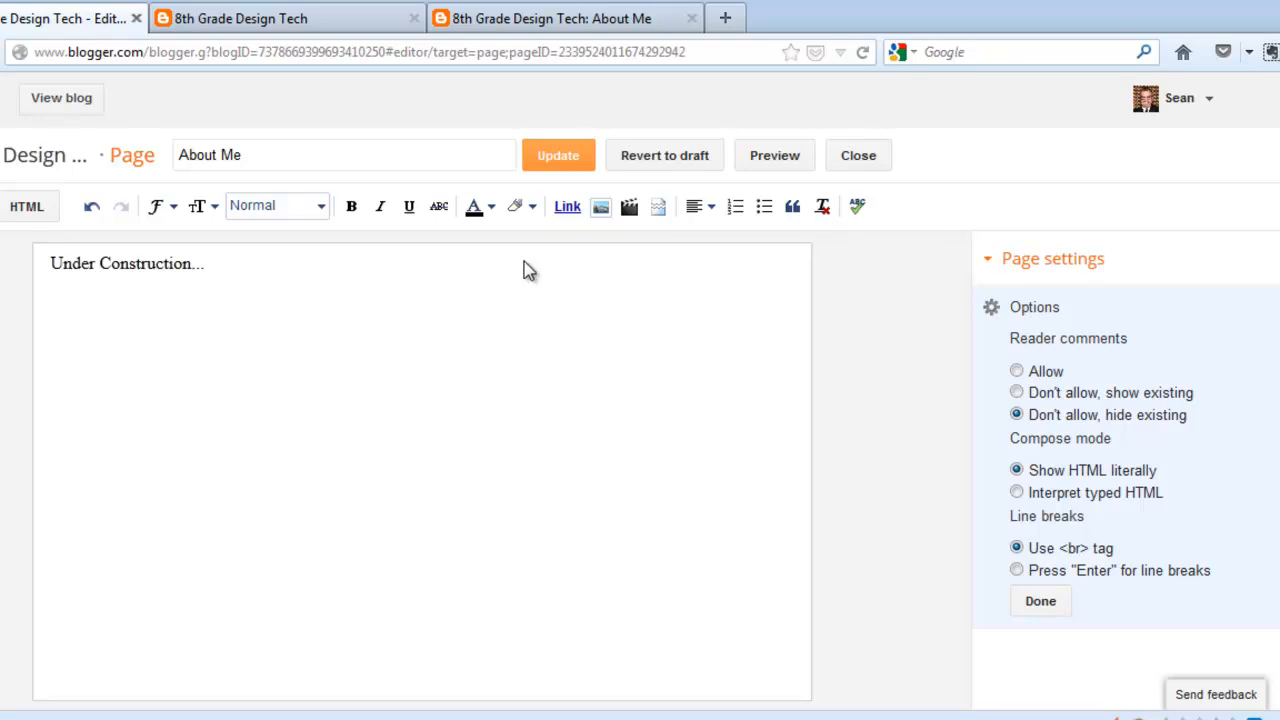
click(556, 155)
click(870, 166)
click(563, 357)
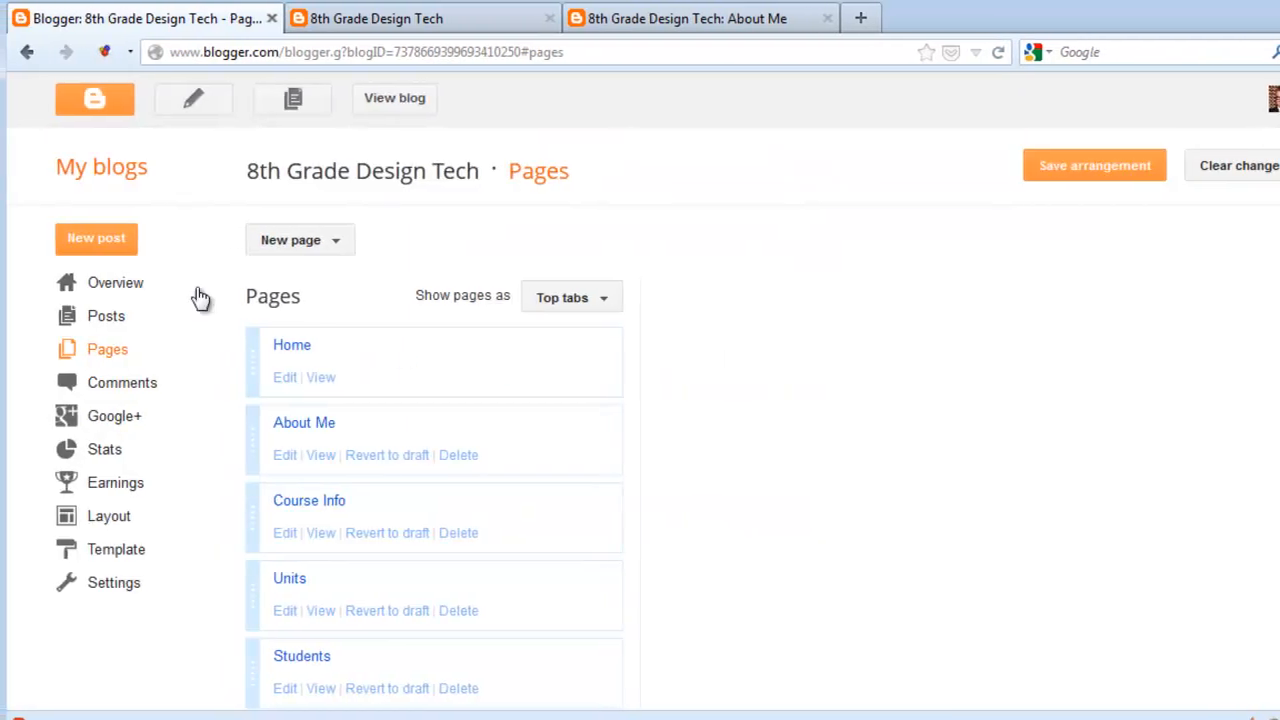
Step: Open the blog template's customization and display the advanced font and color options for Tabs Text
click(130, 565)
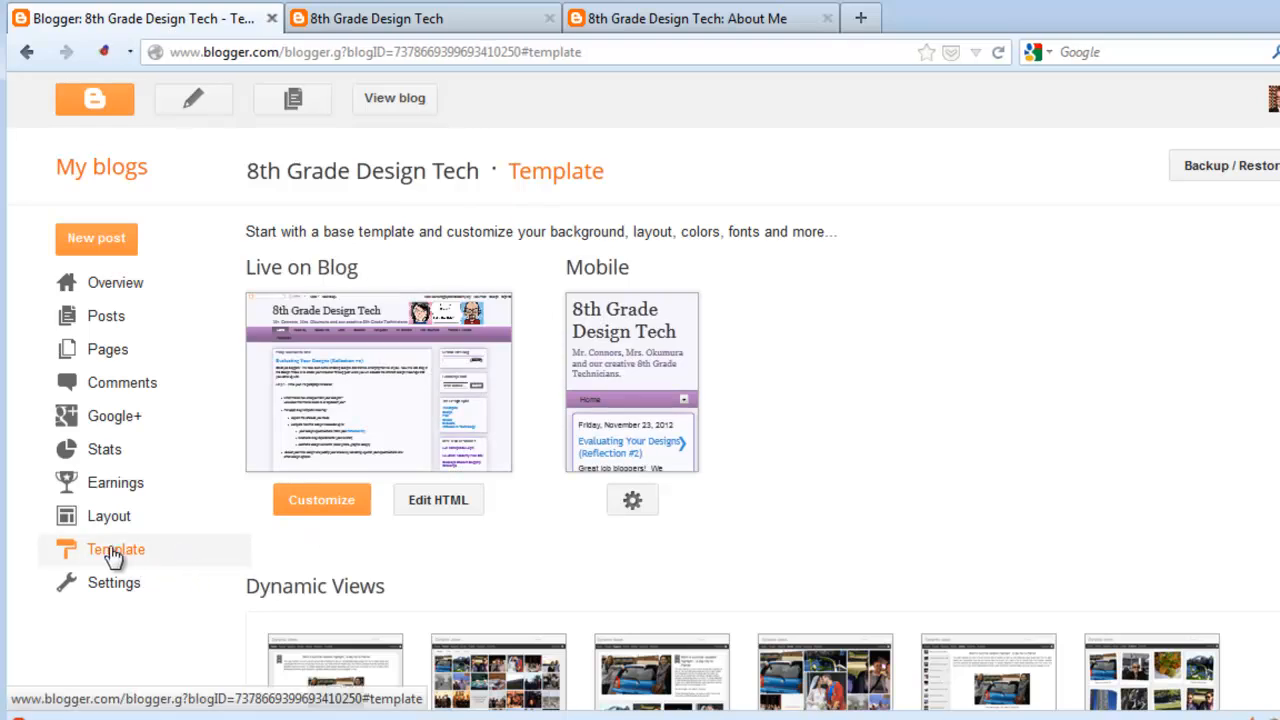
click(342, 508)
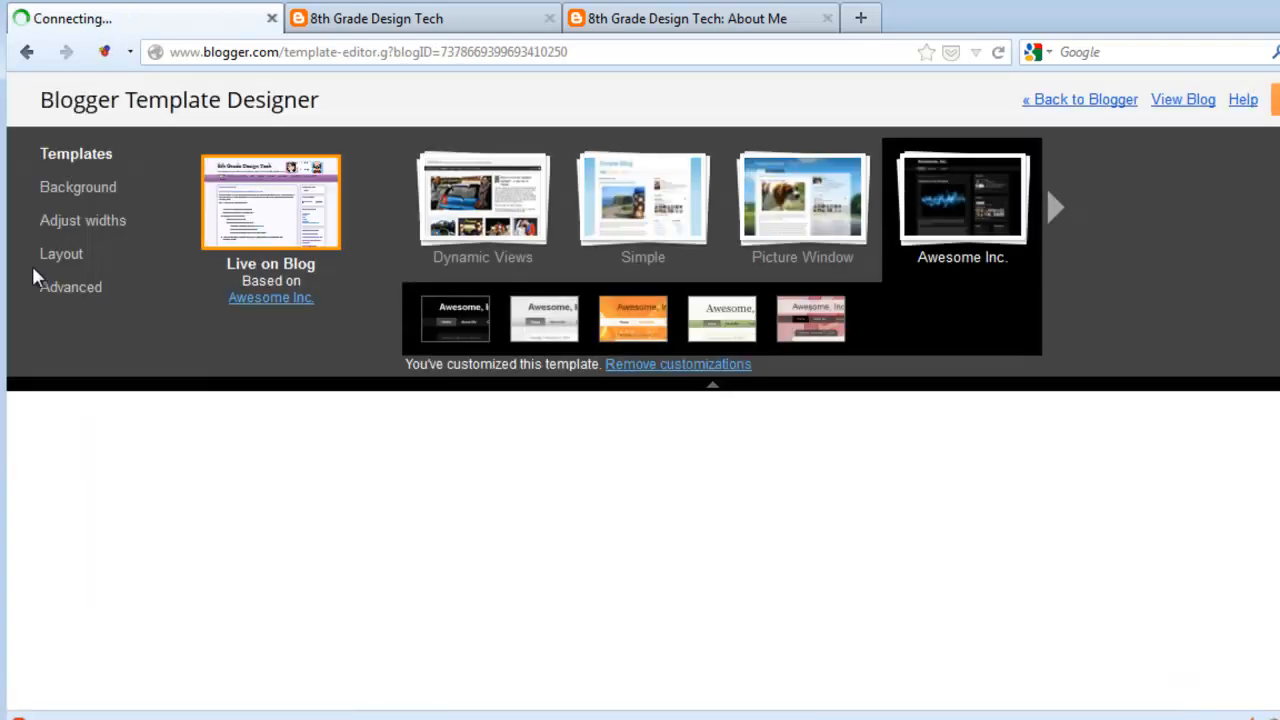
click(70, 290)
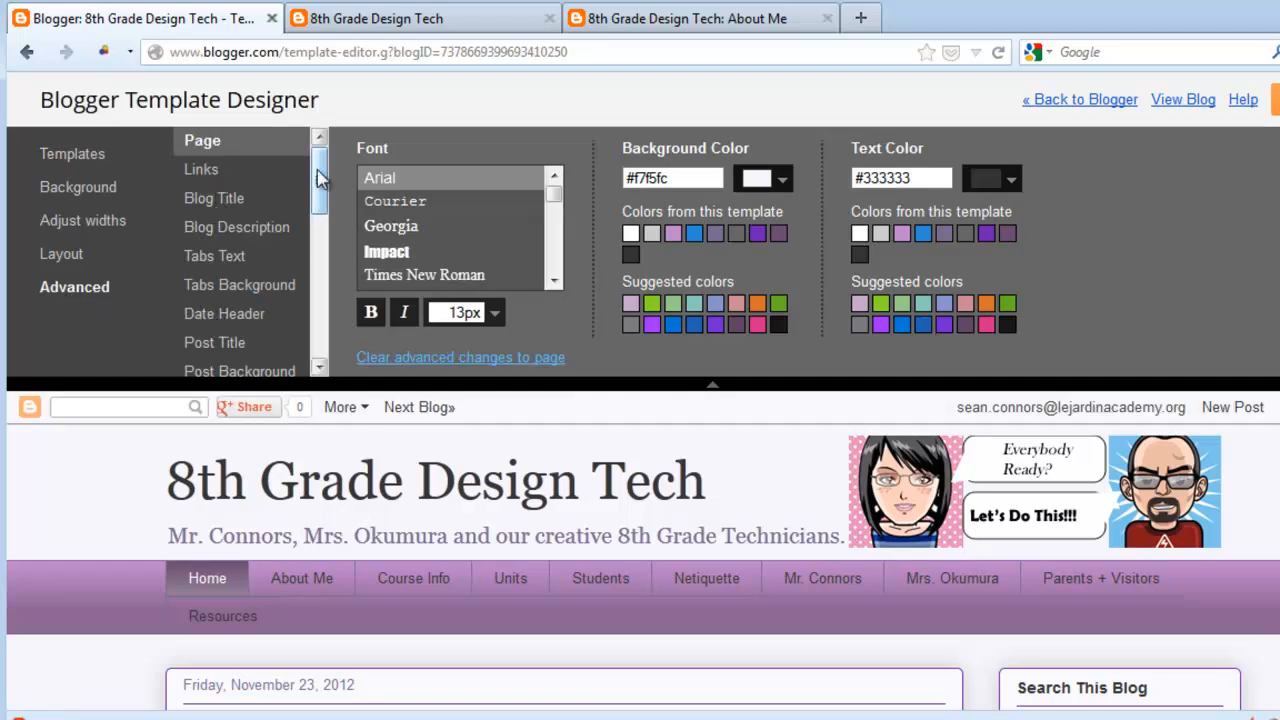
scroll(311, 200, down, 2)
scroll(313, 203, down, 2)
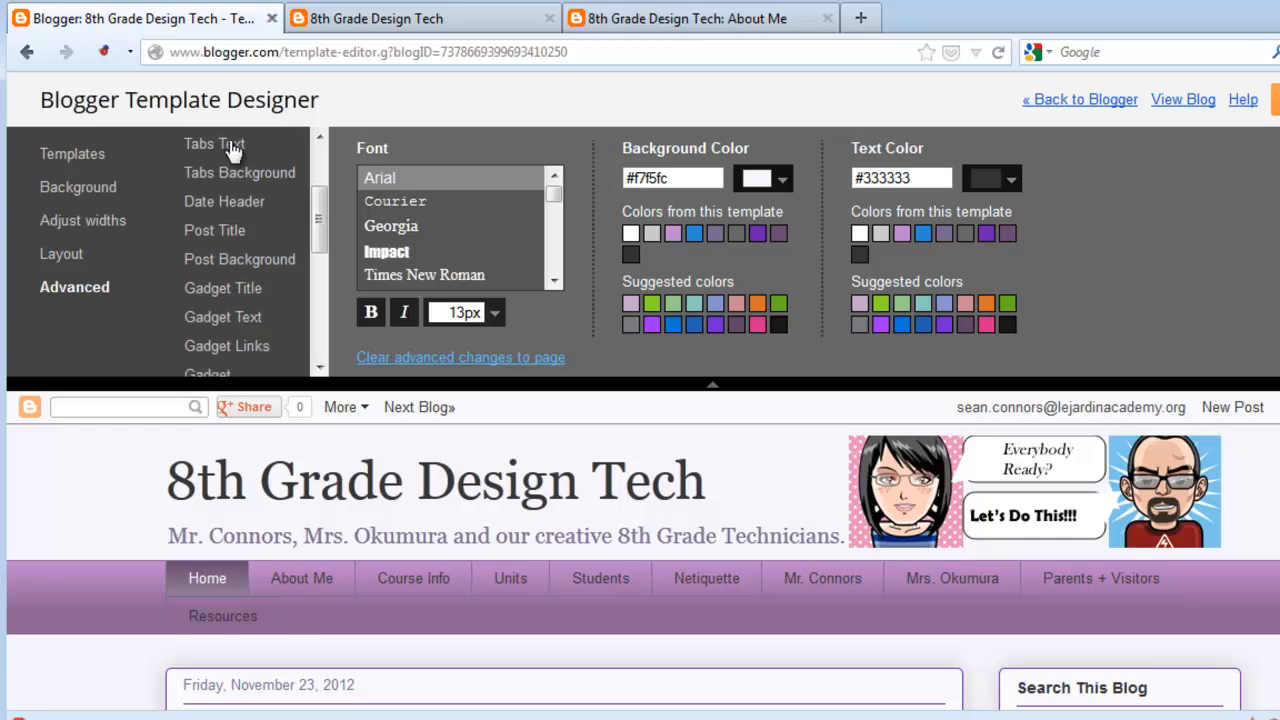
click(232, 148)
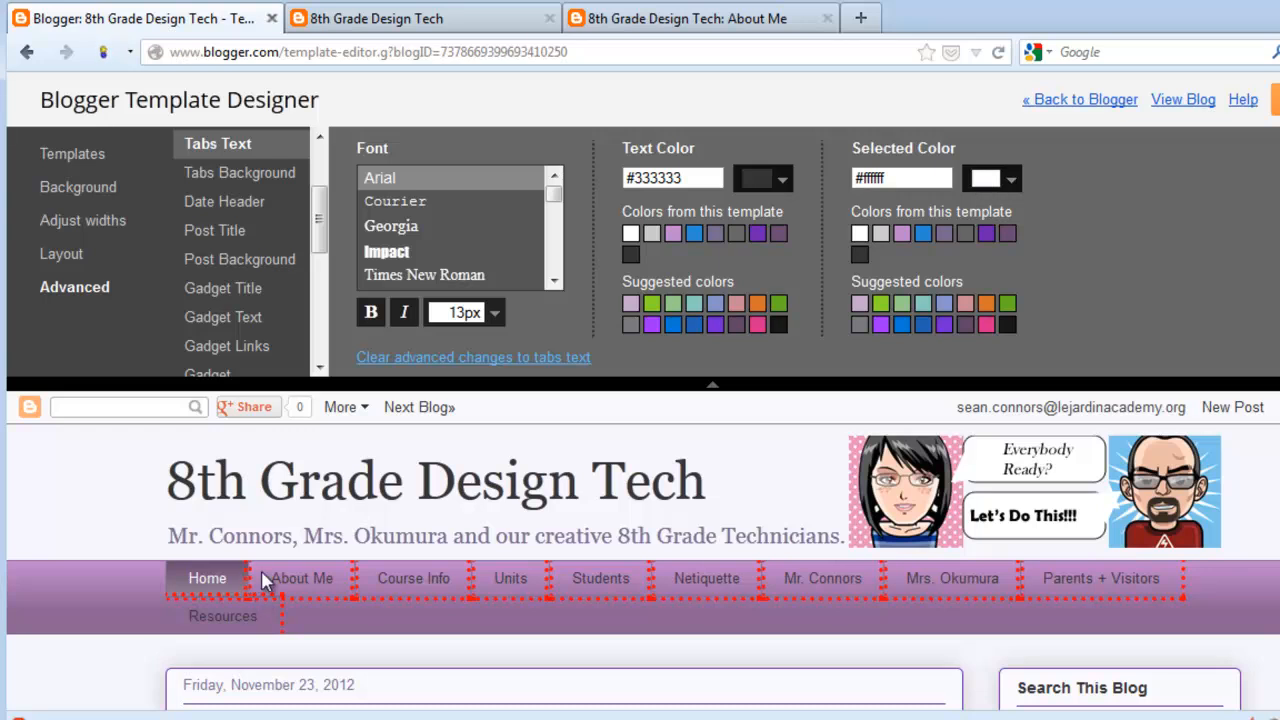
Step: Examine the Tabs Background color options, go back to the Tabs Text options, and leave the Template Designer
click(257, 182)
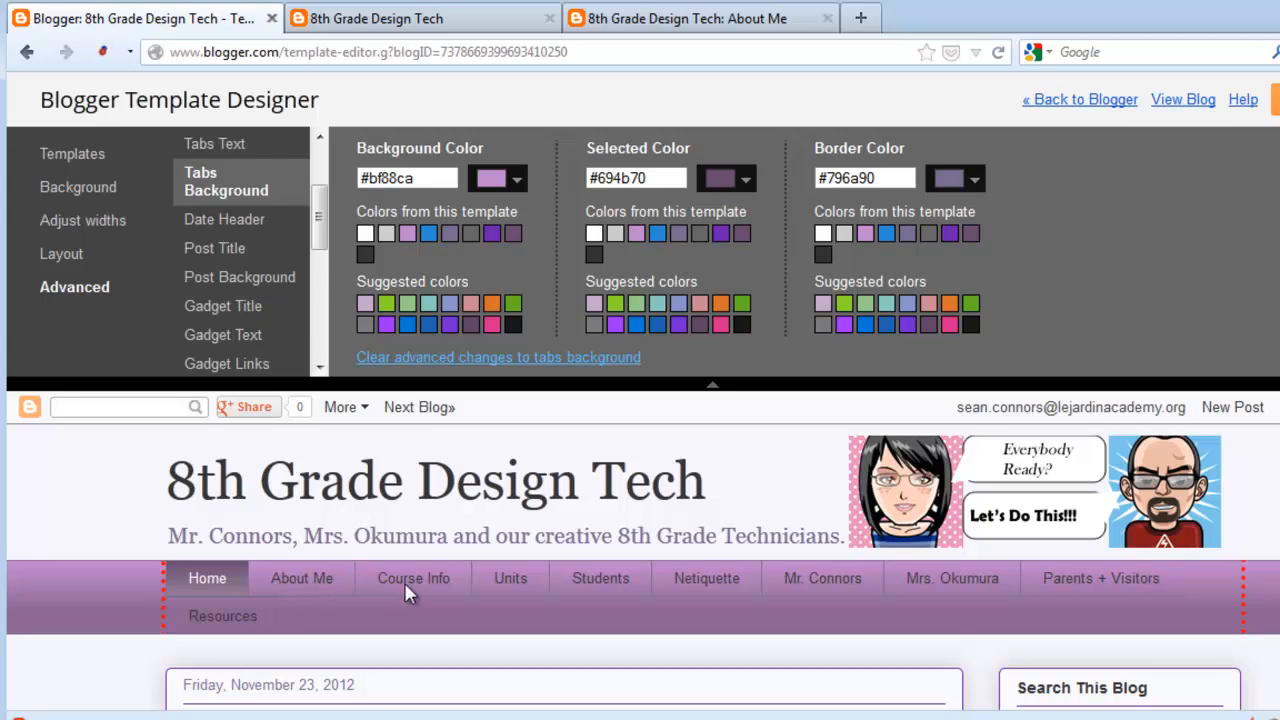
click(232, 156)
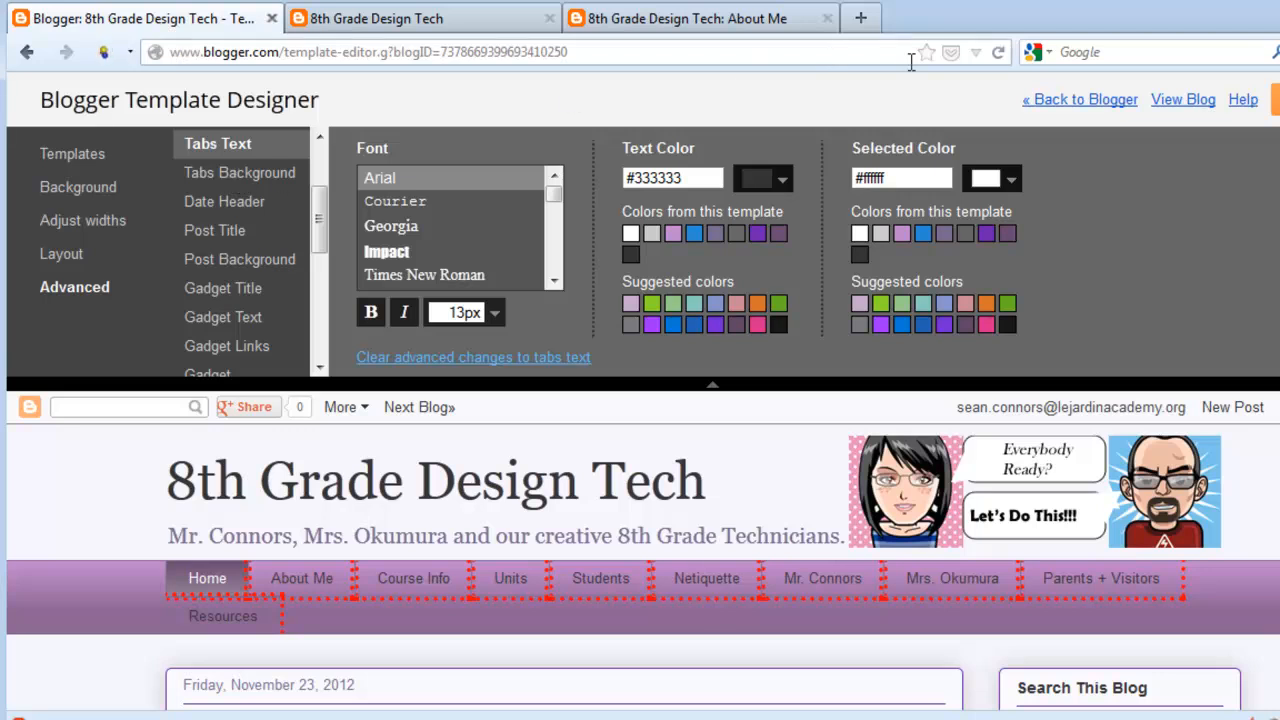
click(1112, 101)
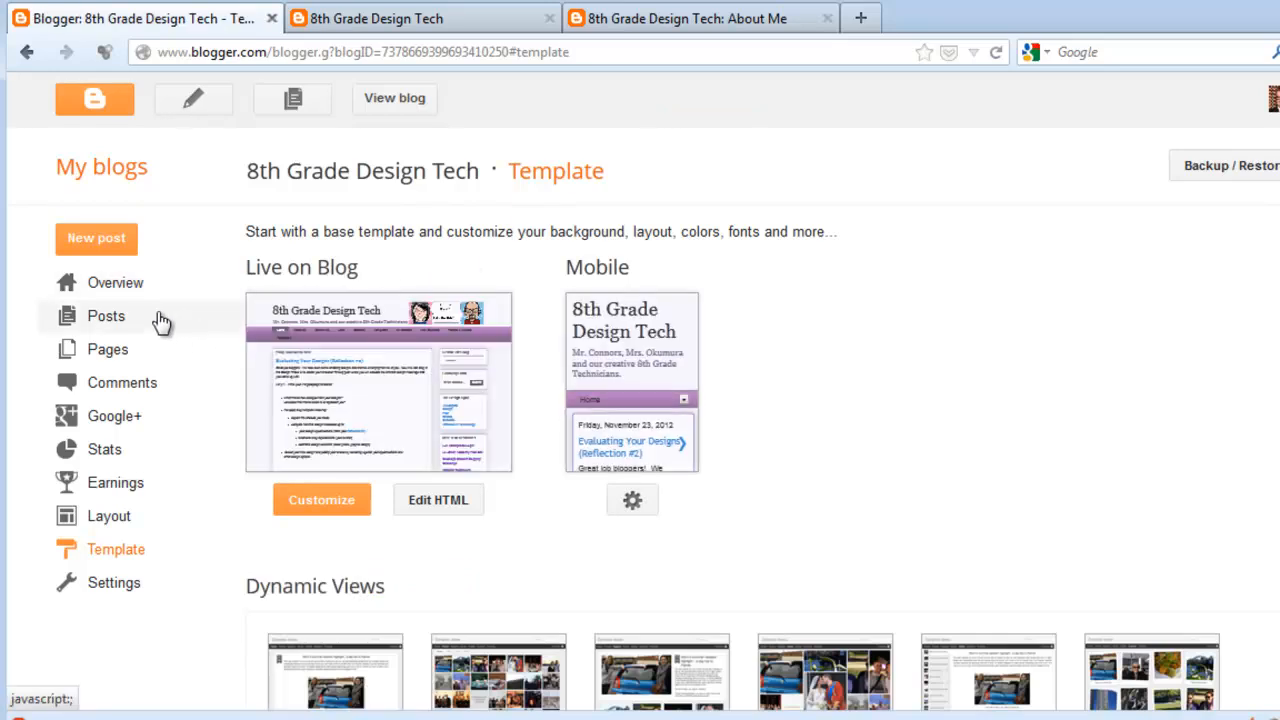
Step: Review the blog's full page list, check the tabs on the published blog, and return to the page list
click(112, 352)
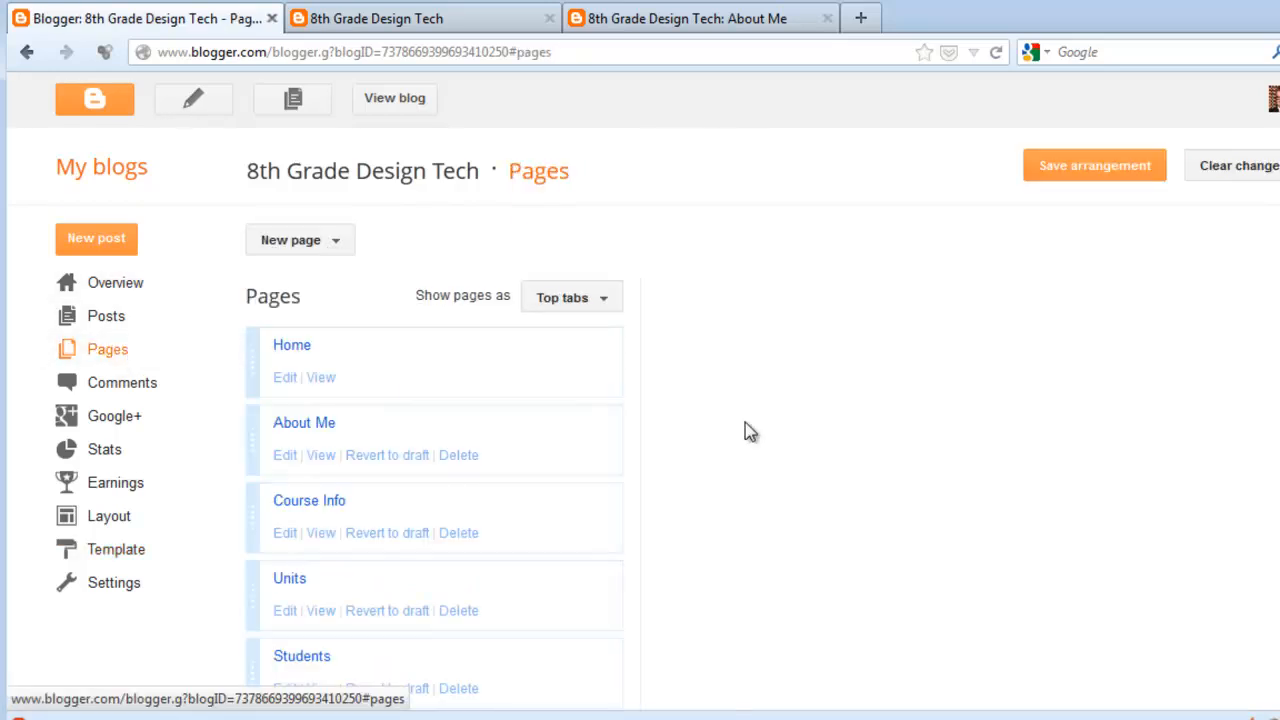
scroll(405, 431, down, 4)
scroll(405, 431, down, 2)
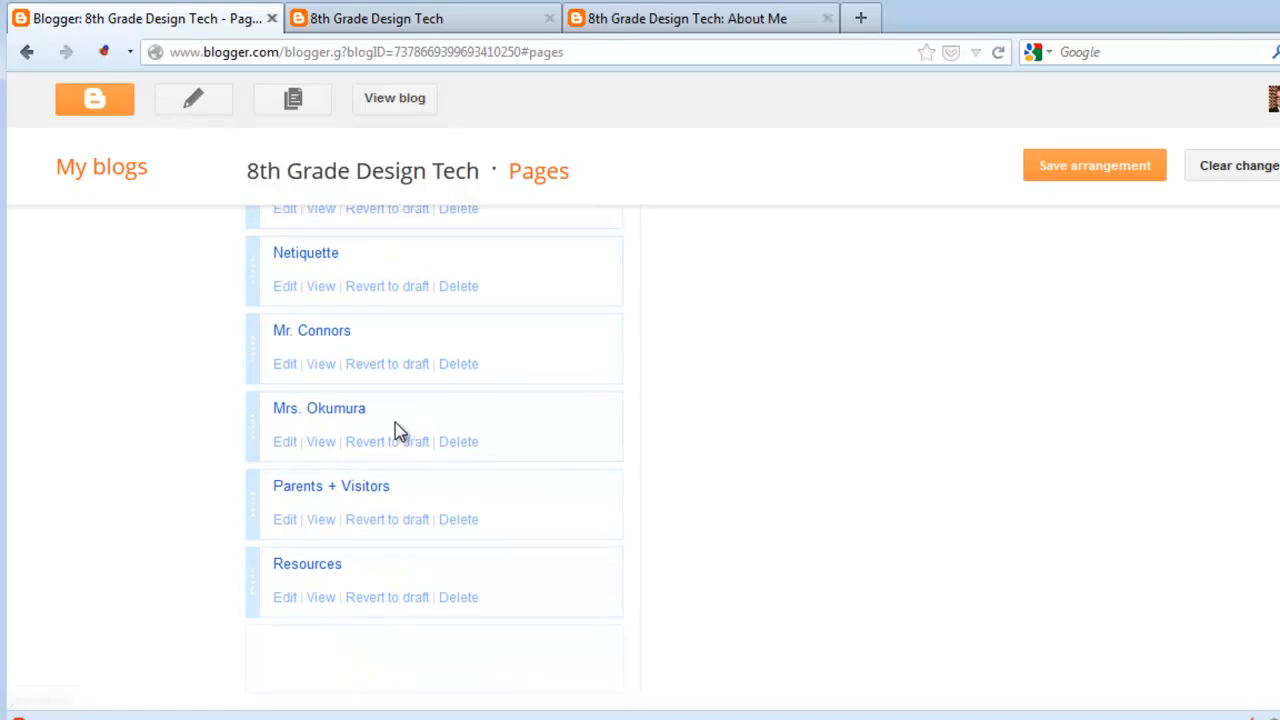
scroll(395, 422, up, 5)
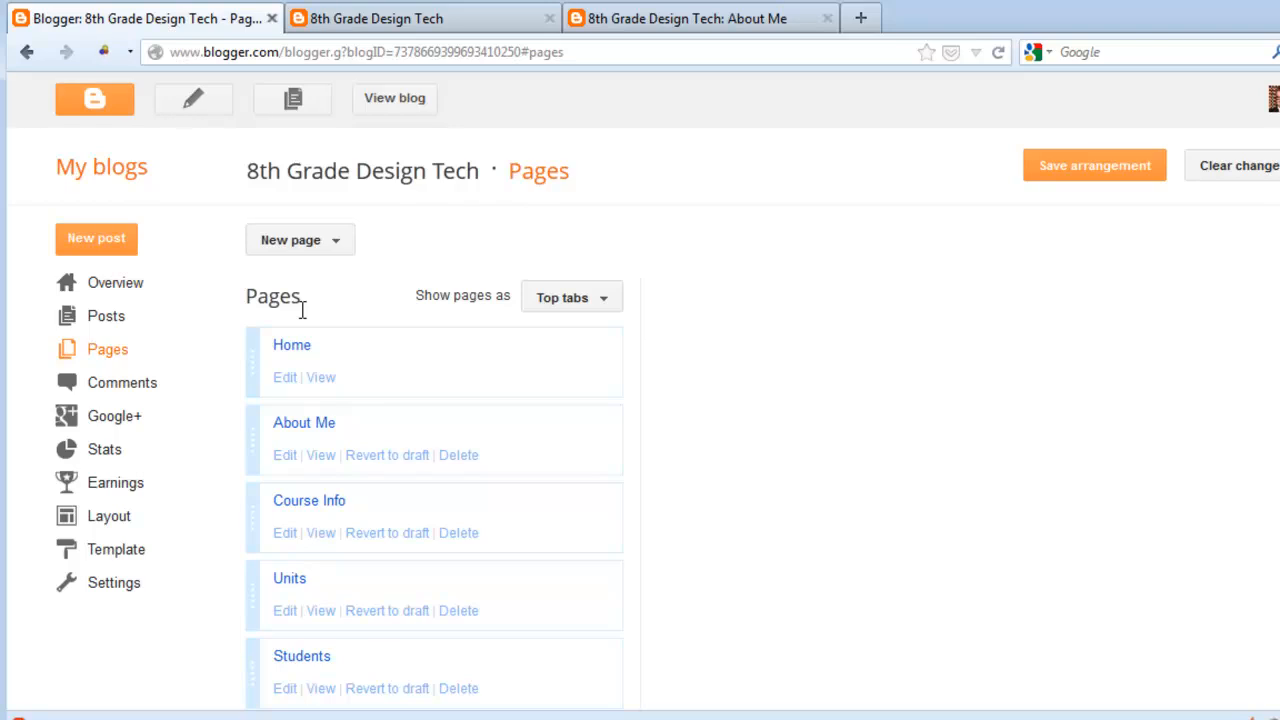
click(381, 31)
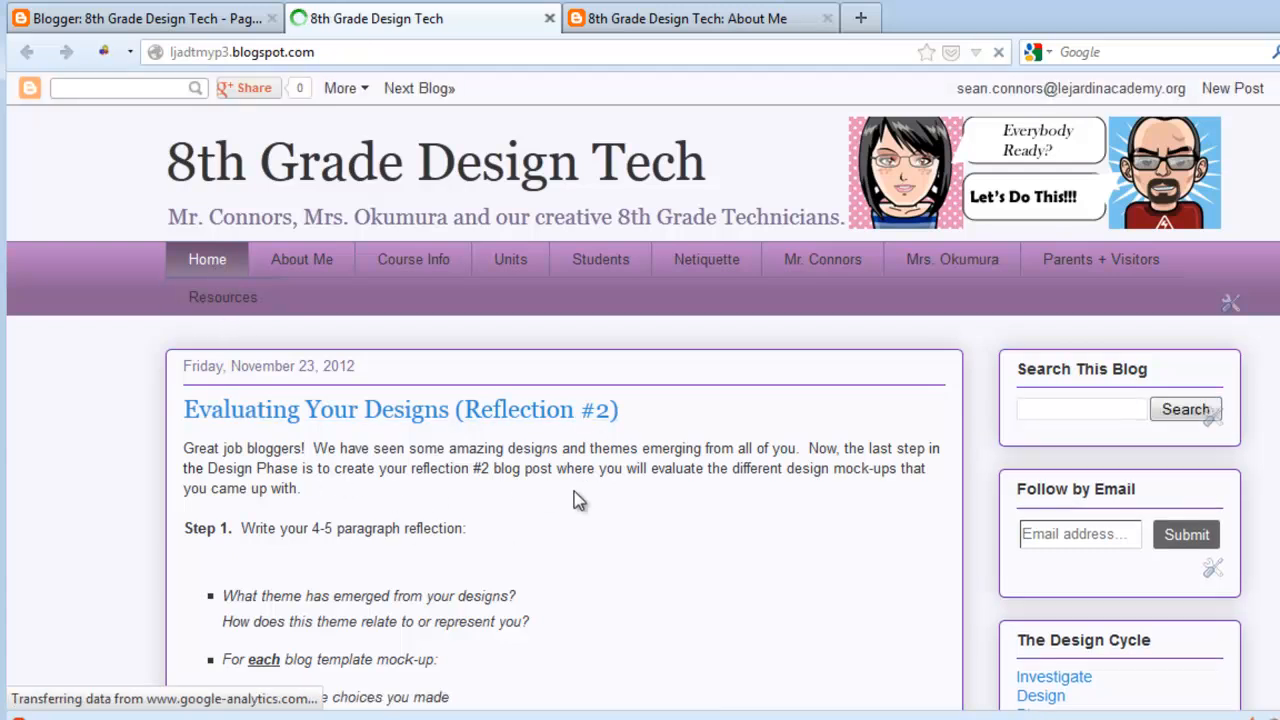
click(201, 12)
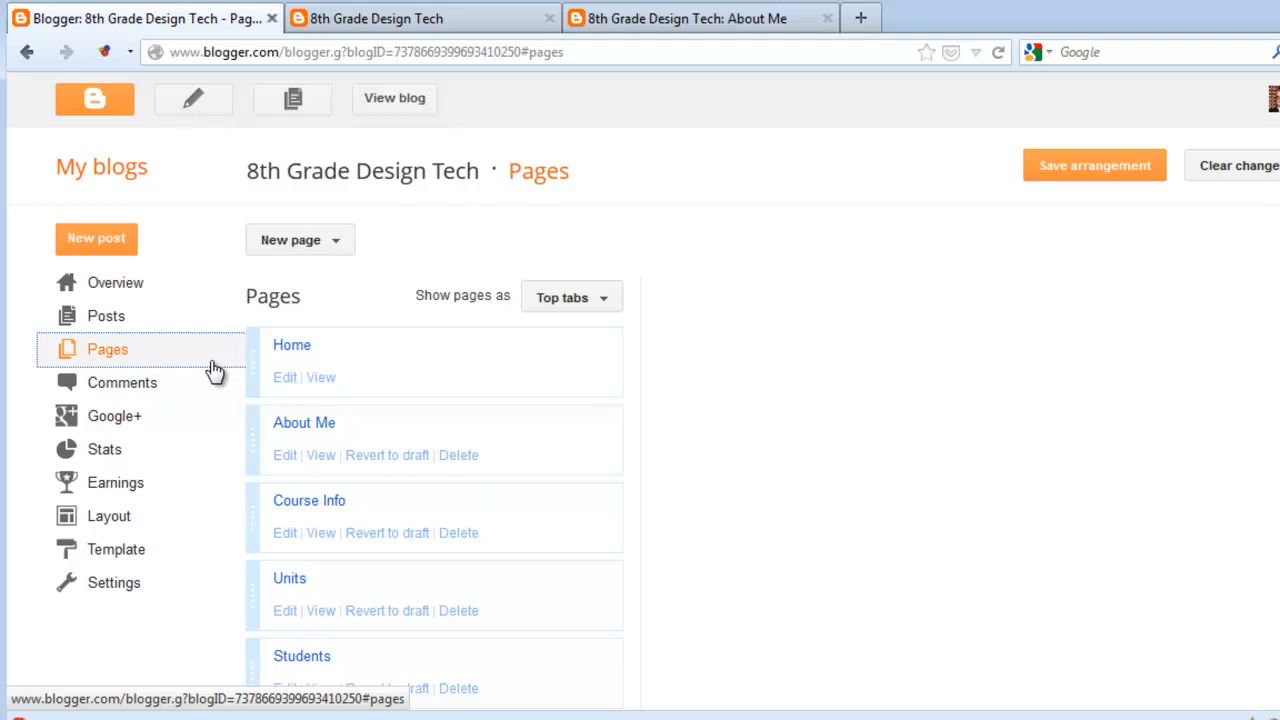
Step: Start a new Web Address page titled "Book Reviews" and prepare its URL for entry
click(340, 249)
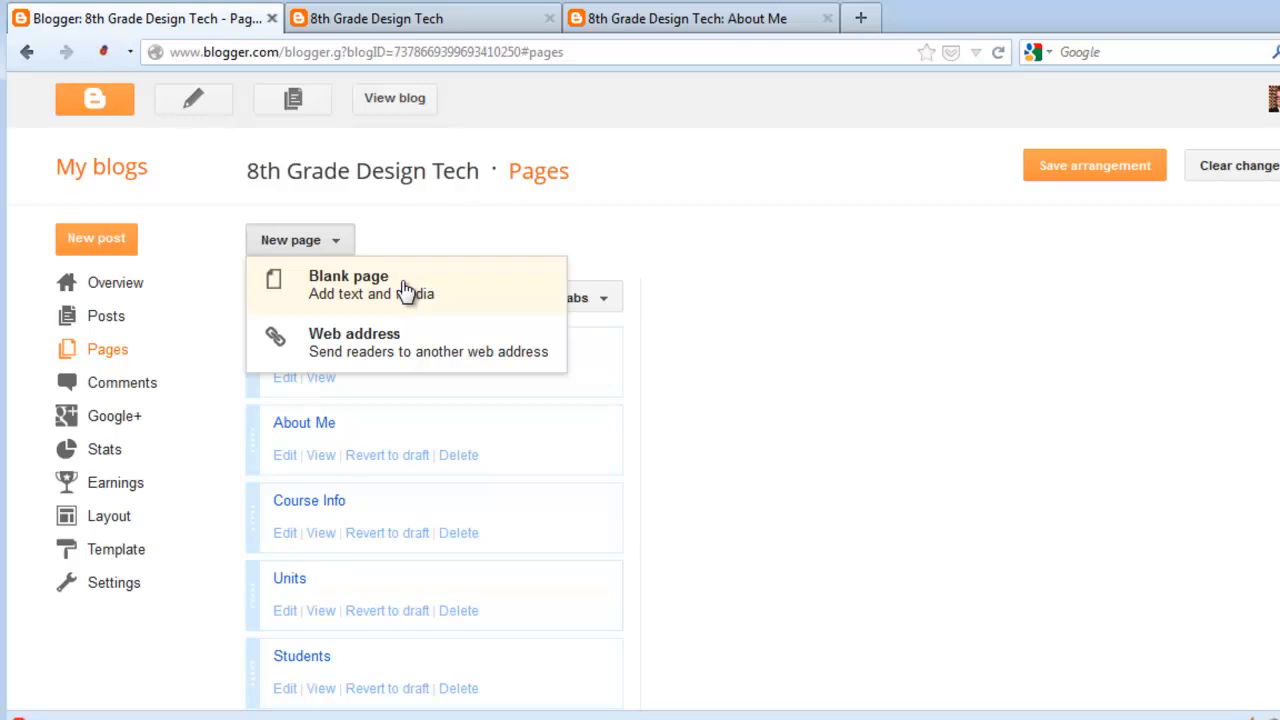
click(397, 345)
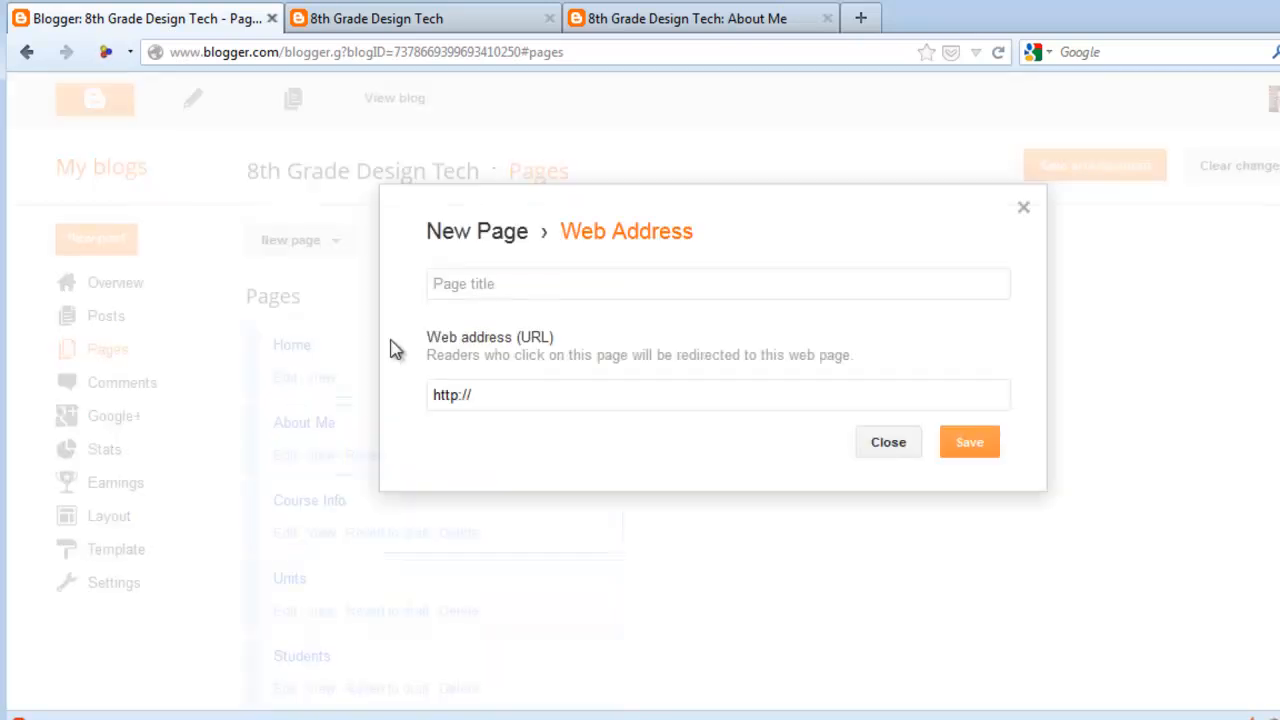
click(536, 285)
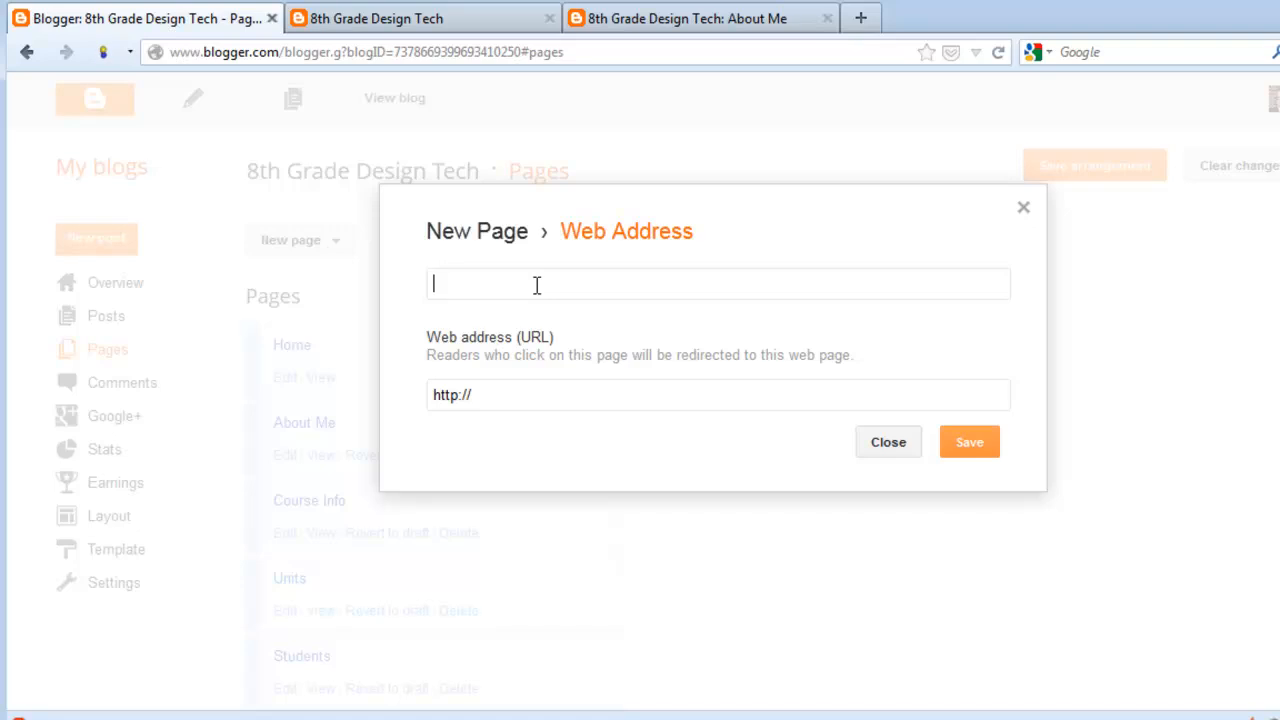
text(Book Reviews)
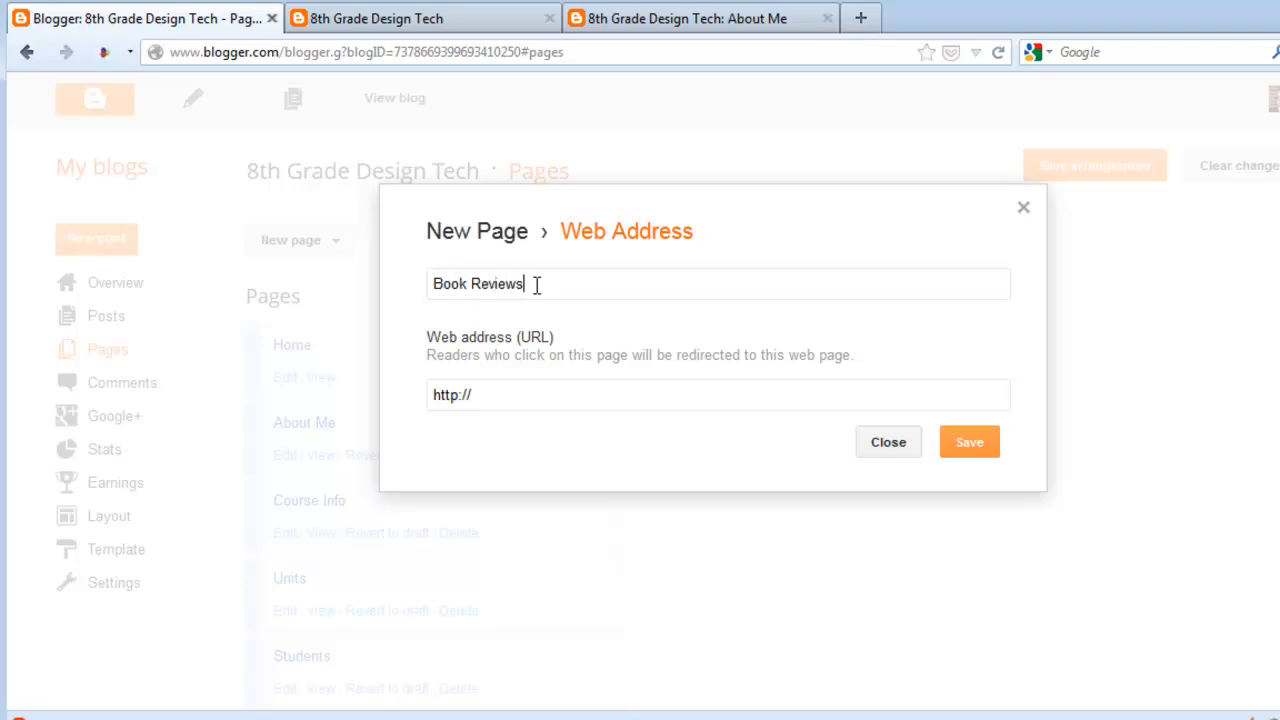
click(587, 401)
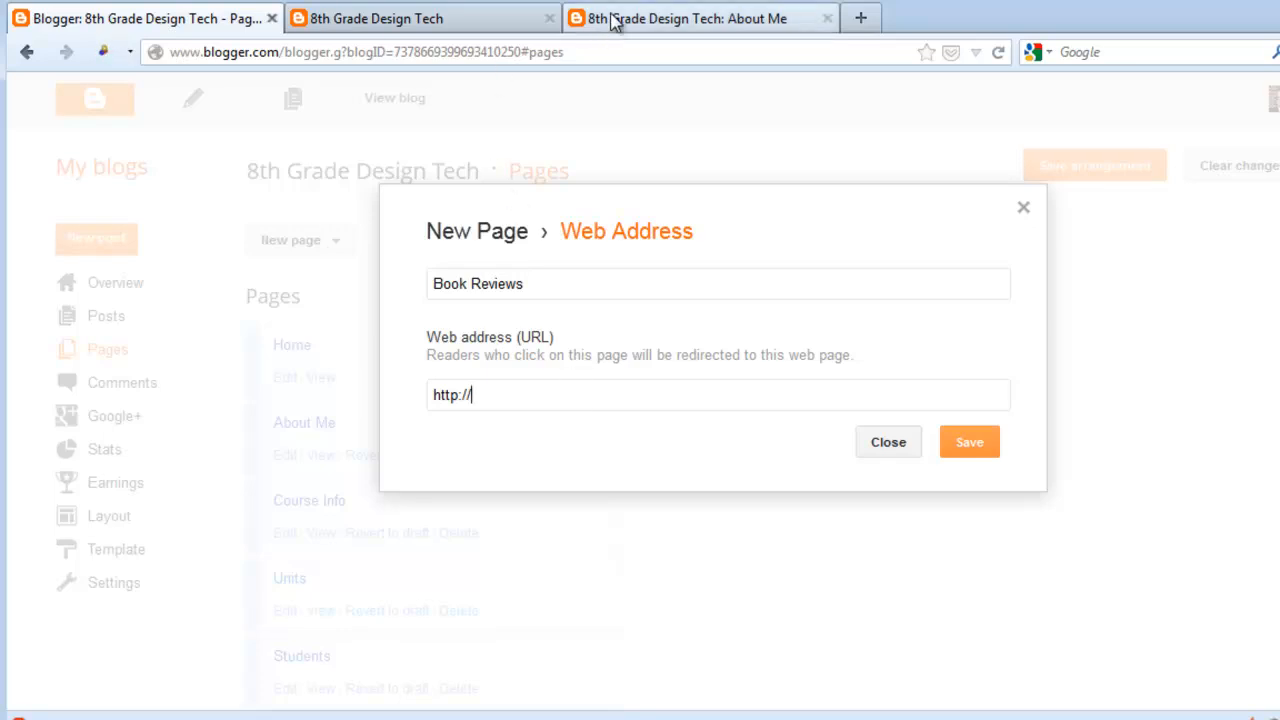
Step: Find the "Bloggers of the World Unite" label under a post on the published blog and copy its link address
click(451, 20)
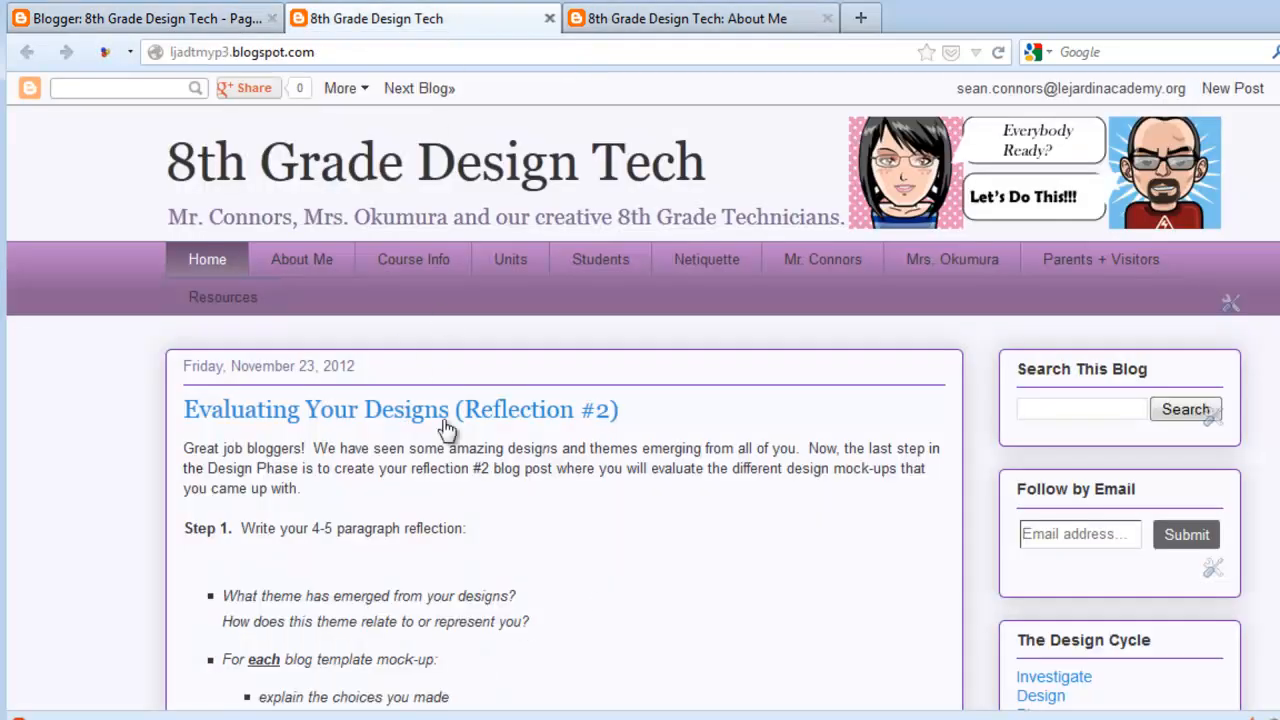
scroll(536, 581, down, 5)
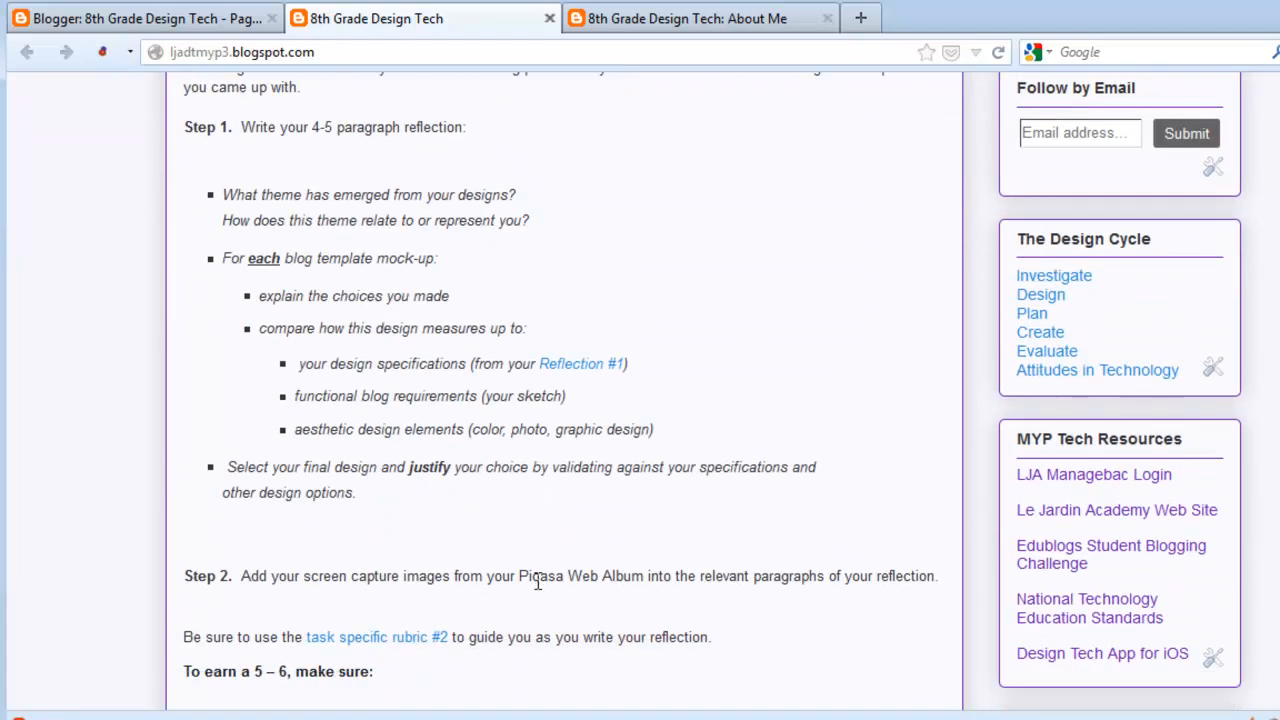
scroll(536, 581, down, 5)
scroll(506, 323, down, 10)
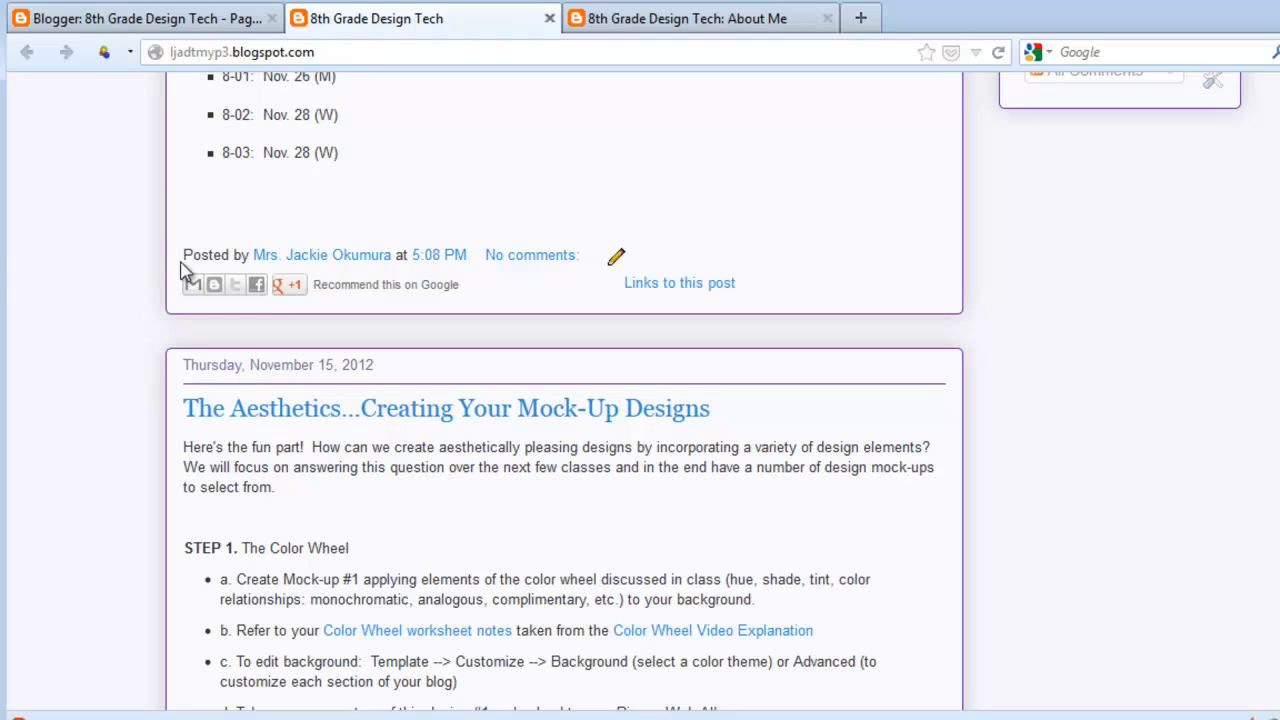
scroll(560, 317, down, 10)
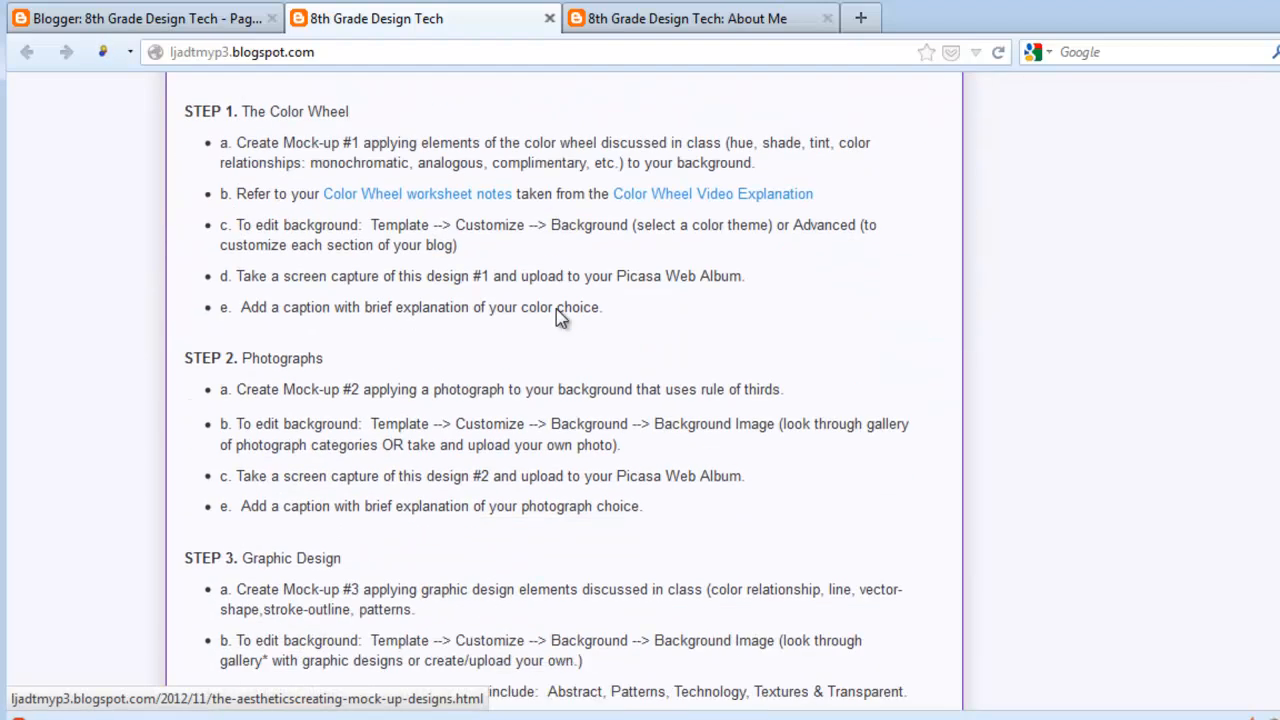
scroll(560, 317, down, 2)
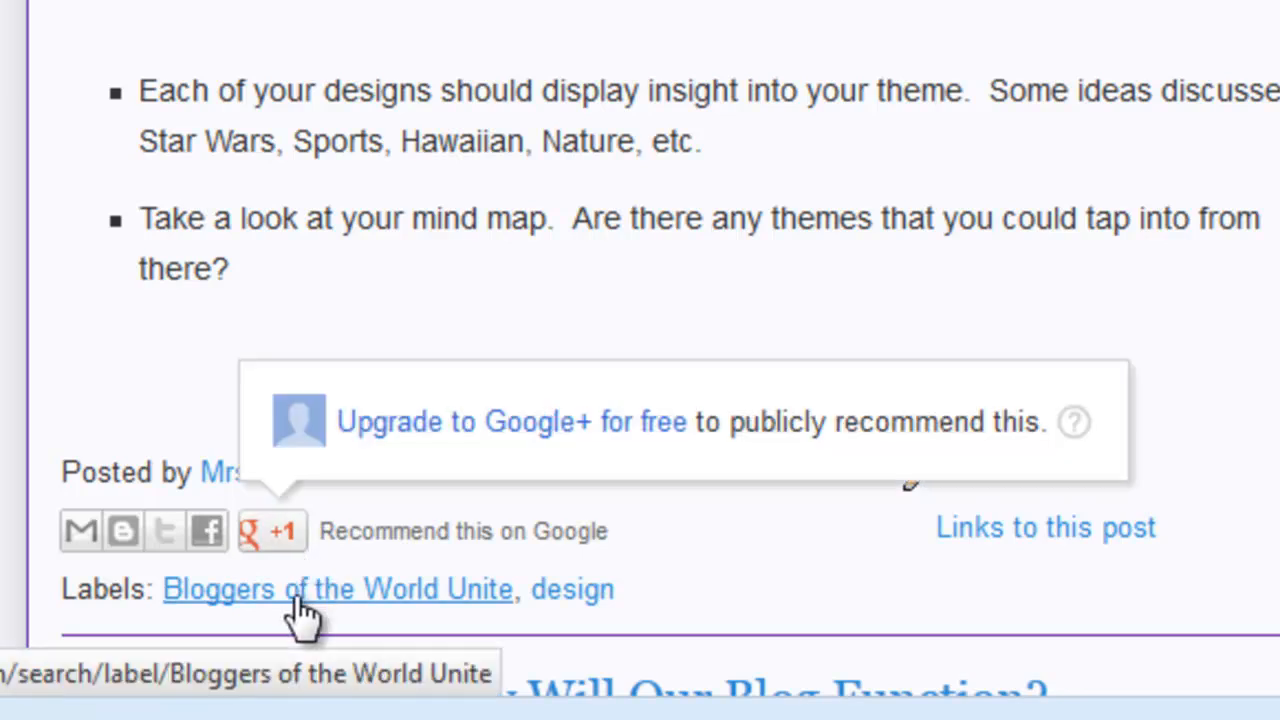
right_click(355, 602)
click(480, 430)
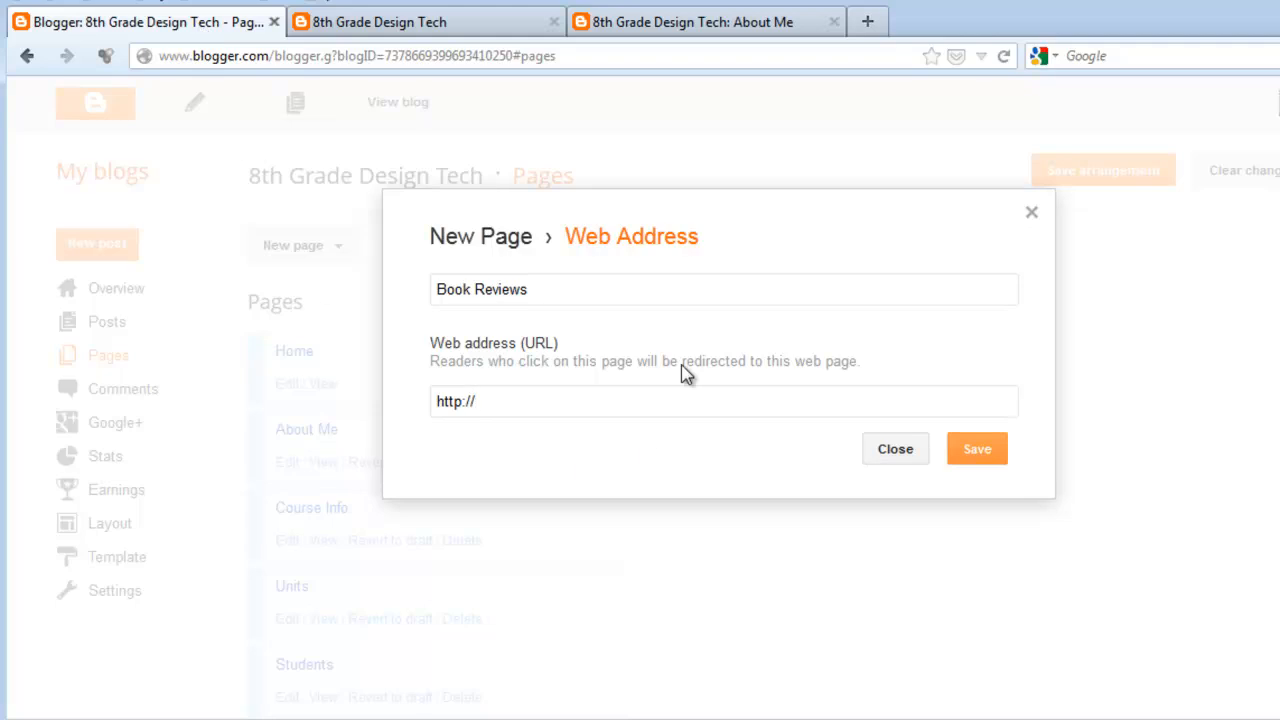
click(522, 402)
right_click(566, 404)
click(594, 506)
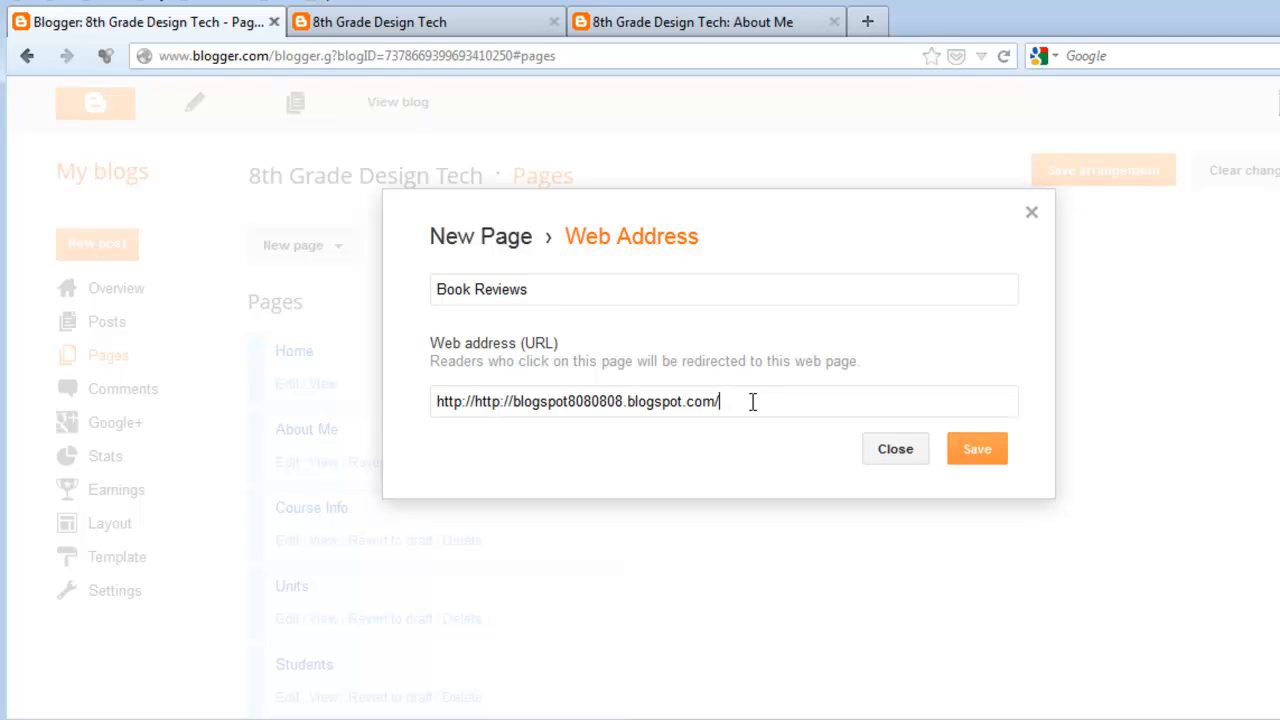
text(search/lable/bookreviews)
click(894, 460)
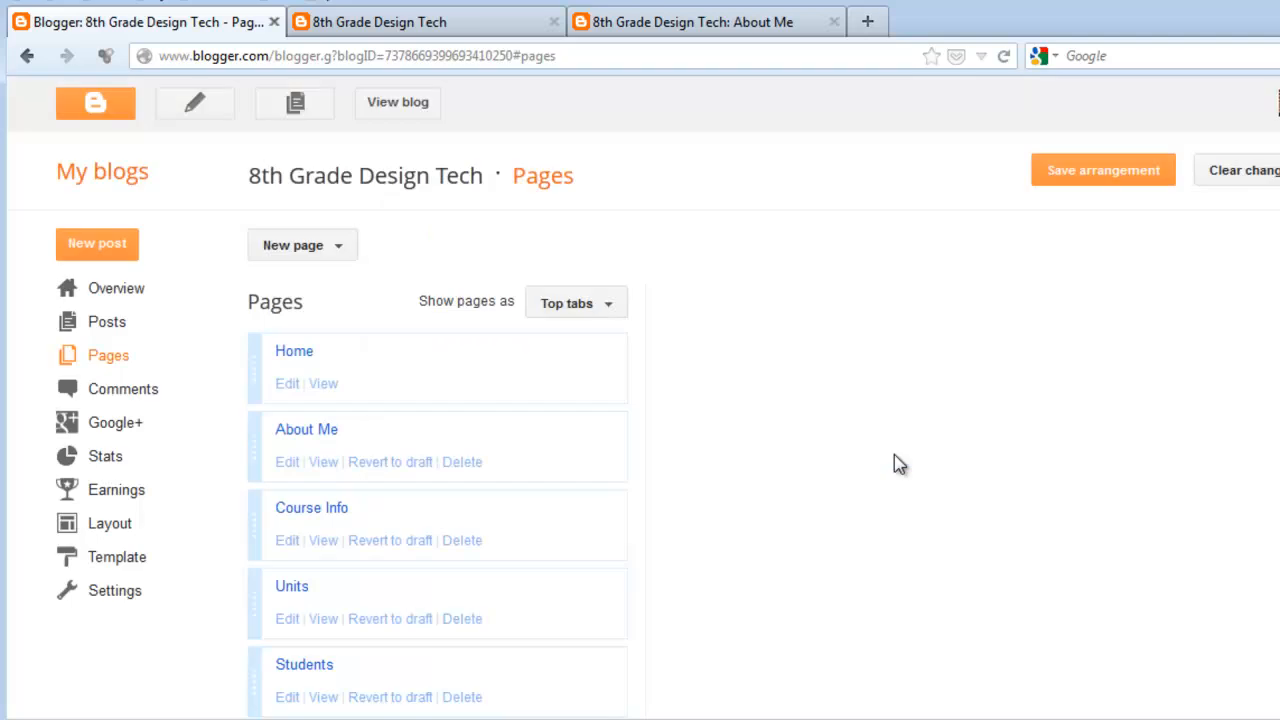